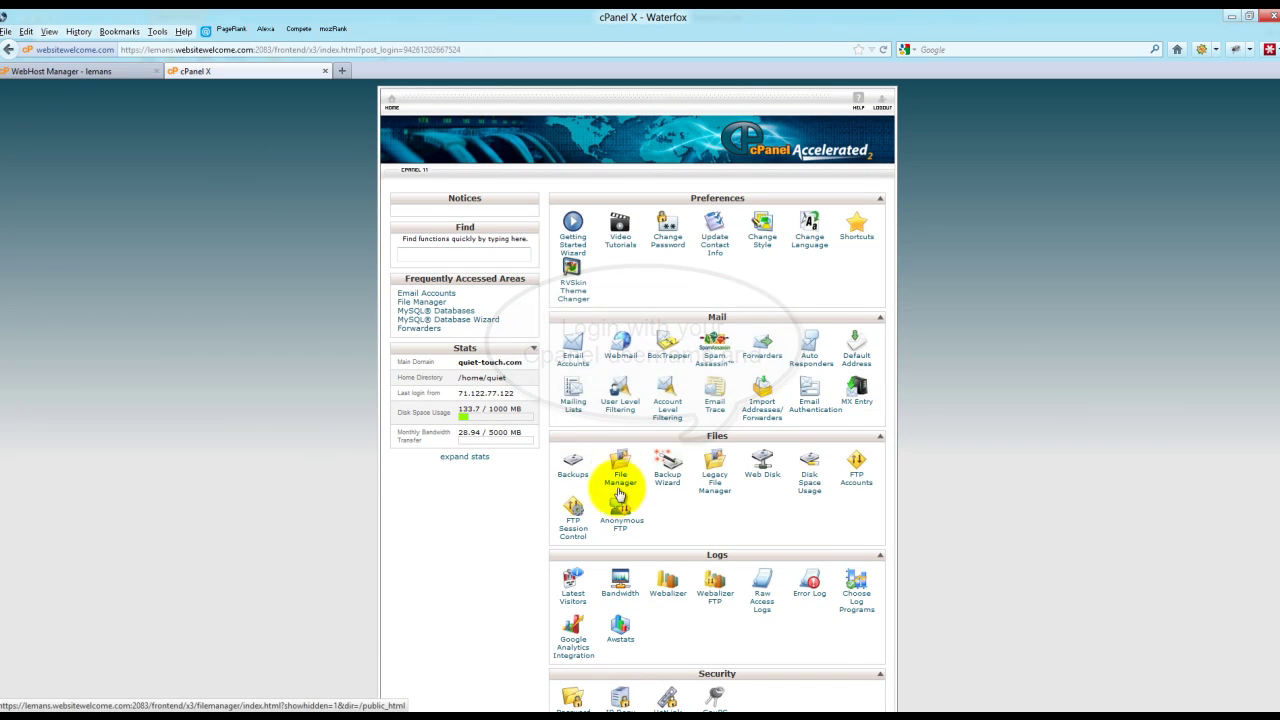
Create the 'sales' email account with a confirmed password and an Unlimited quota
{"action": "left_click", "coordinate": [576, 356]}
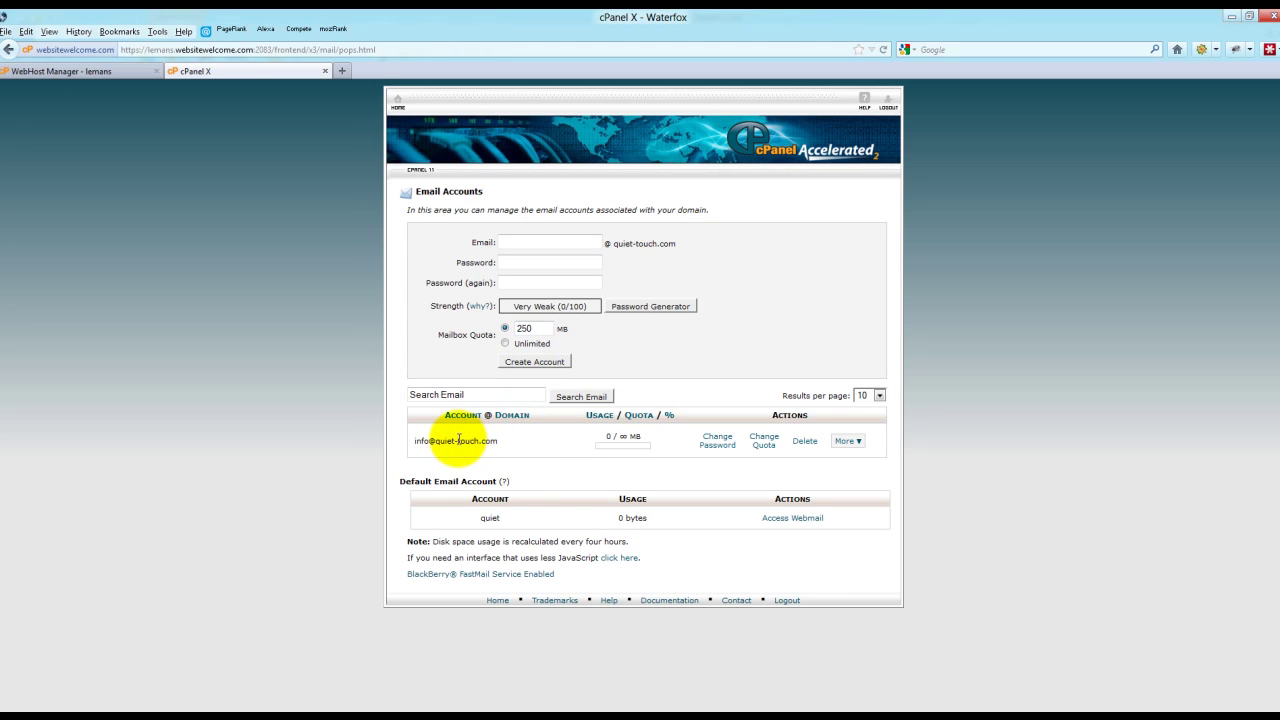
{"action": "left_click", "coordinate": [525, 241]}
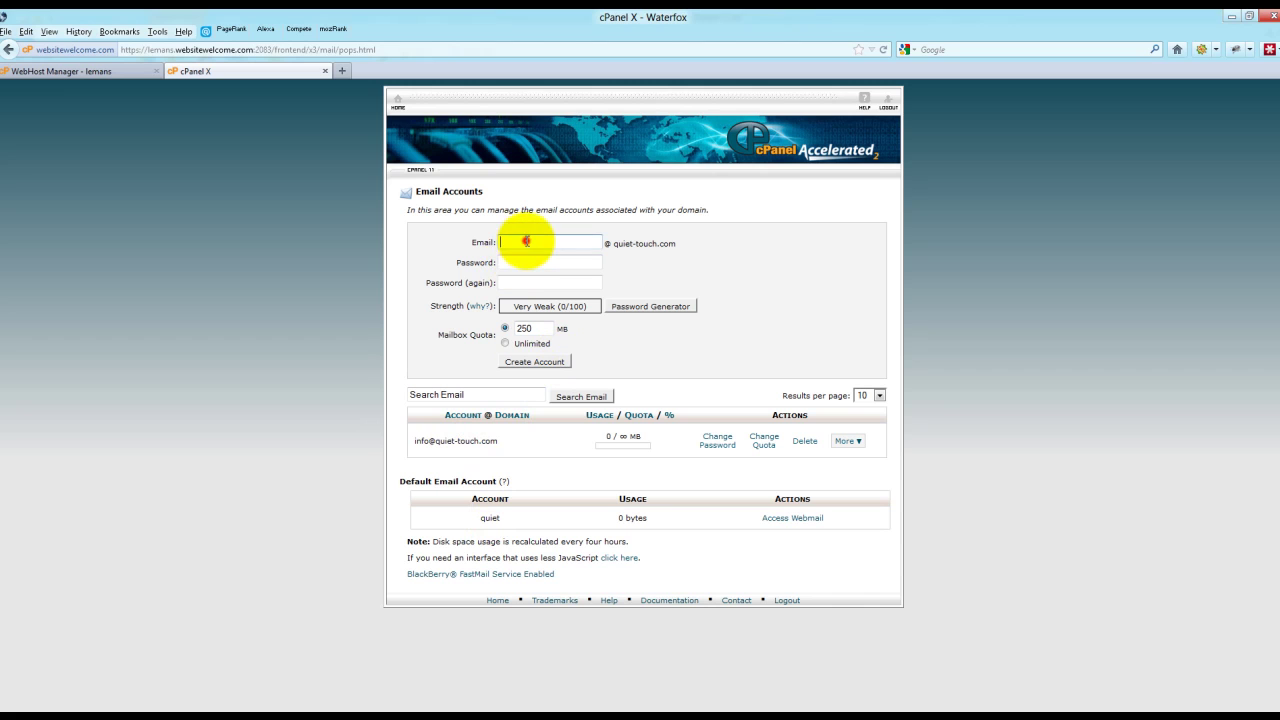
{"action": "type", "text": "sales"}
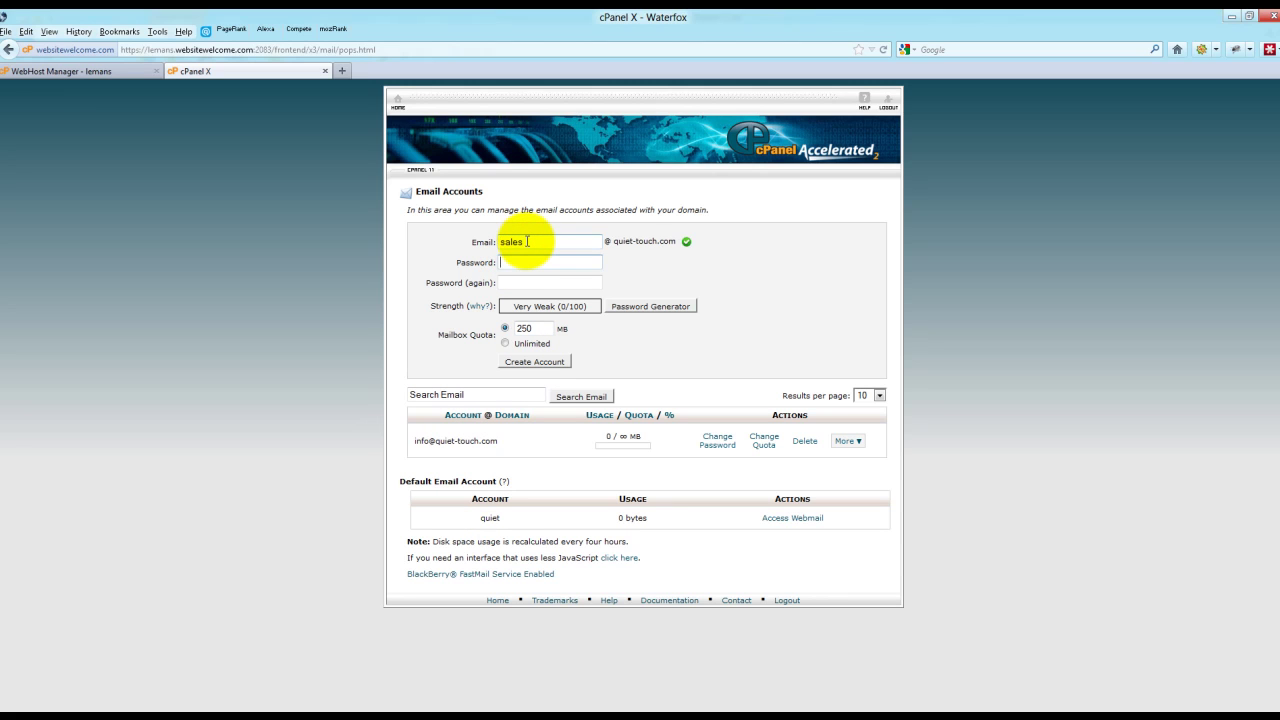
{"action": "type", "text": "*****"}
{"action": "key", "text": "Tab"}
{"action": "type", "text": "*****"}
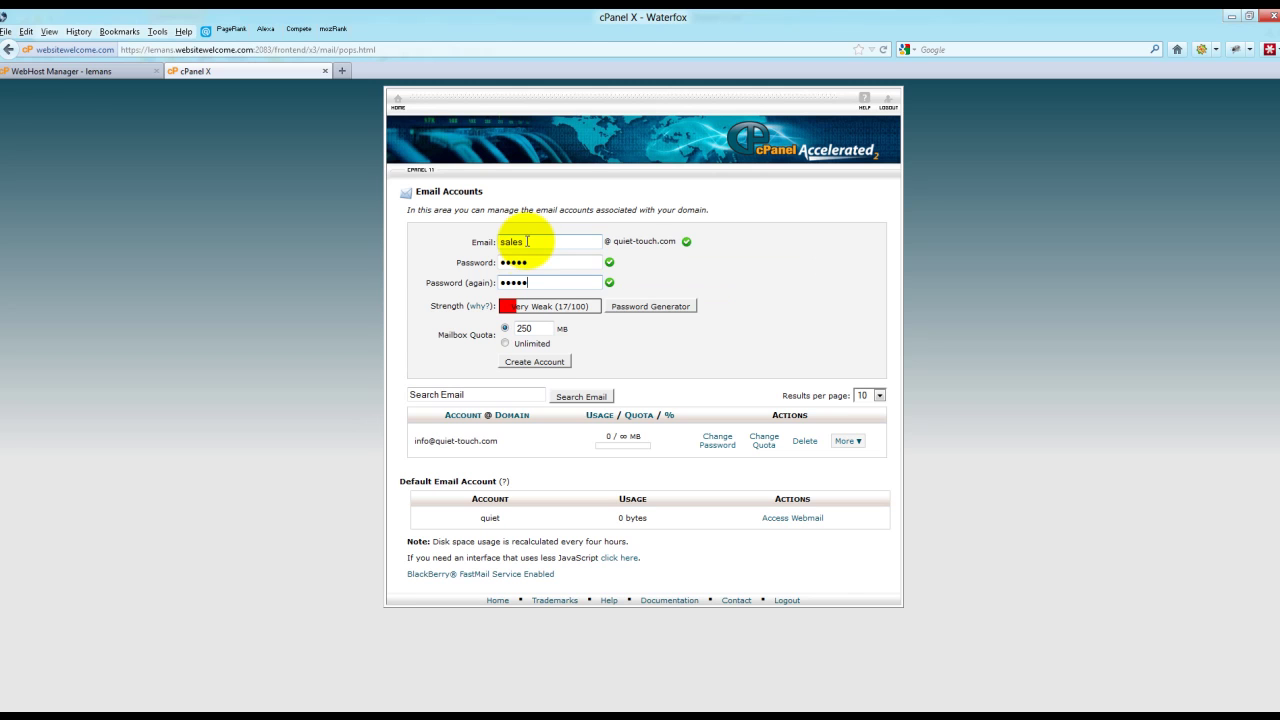
{"action": "left_click", "coordinate": [505, 343]}
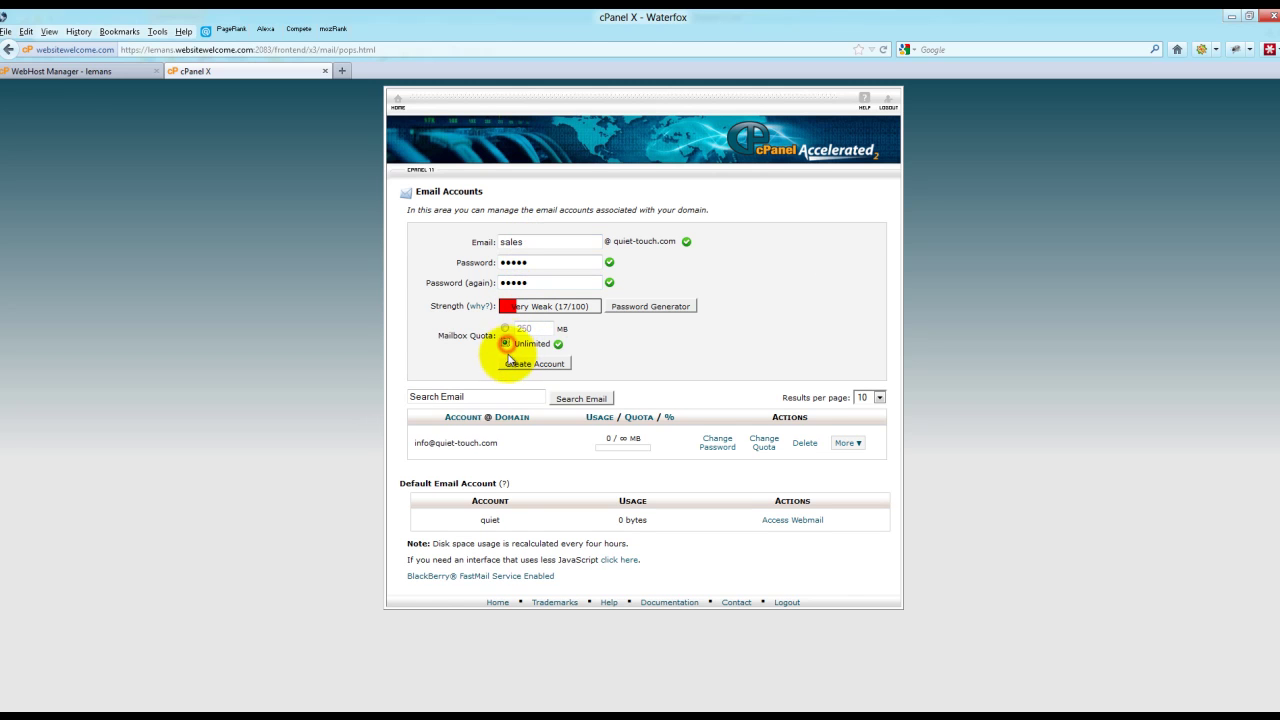
{"action": "left_click", "coordinate": [512, 364]}
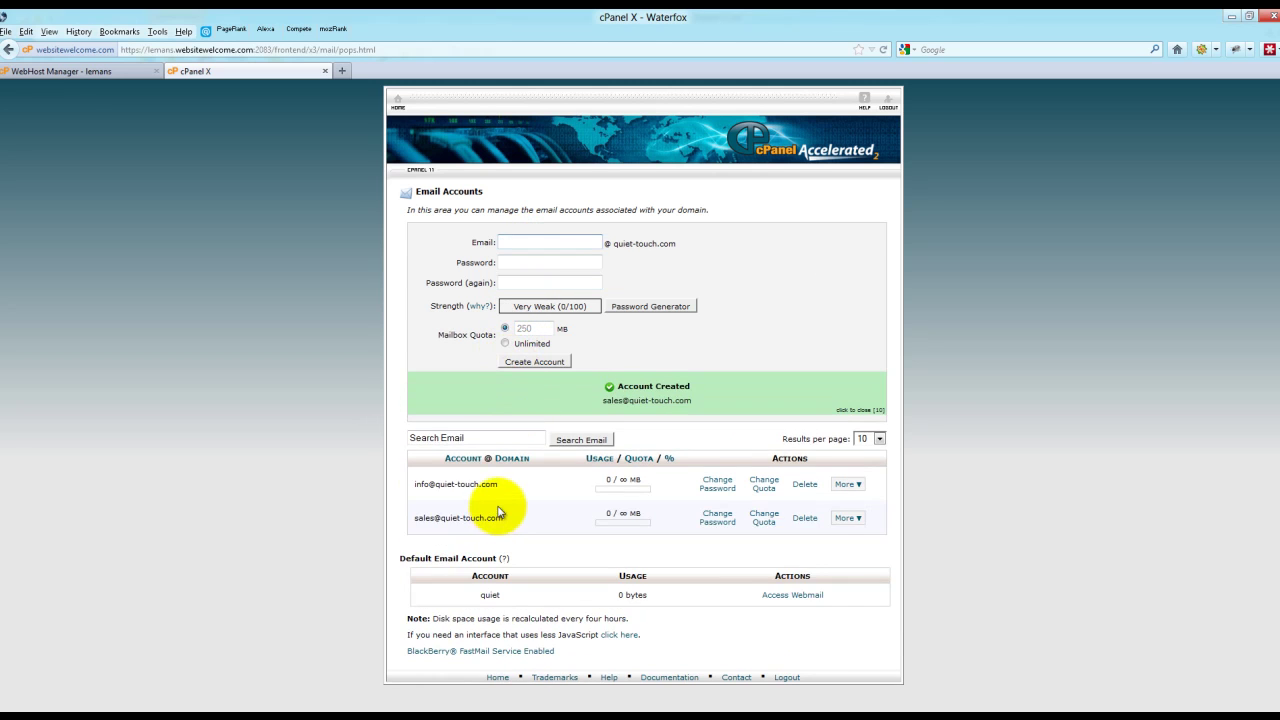
On the Forwarders page, copy the existing Gmail forwarding destination address
{"action": "left_click", "coordinate": [497, 677]}
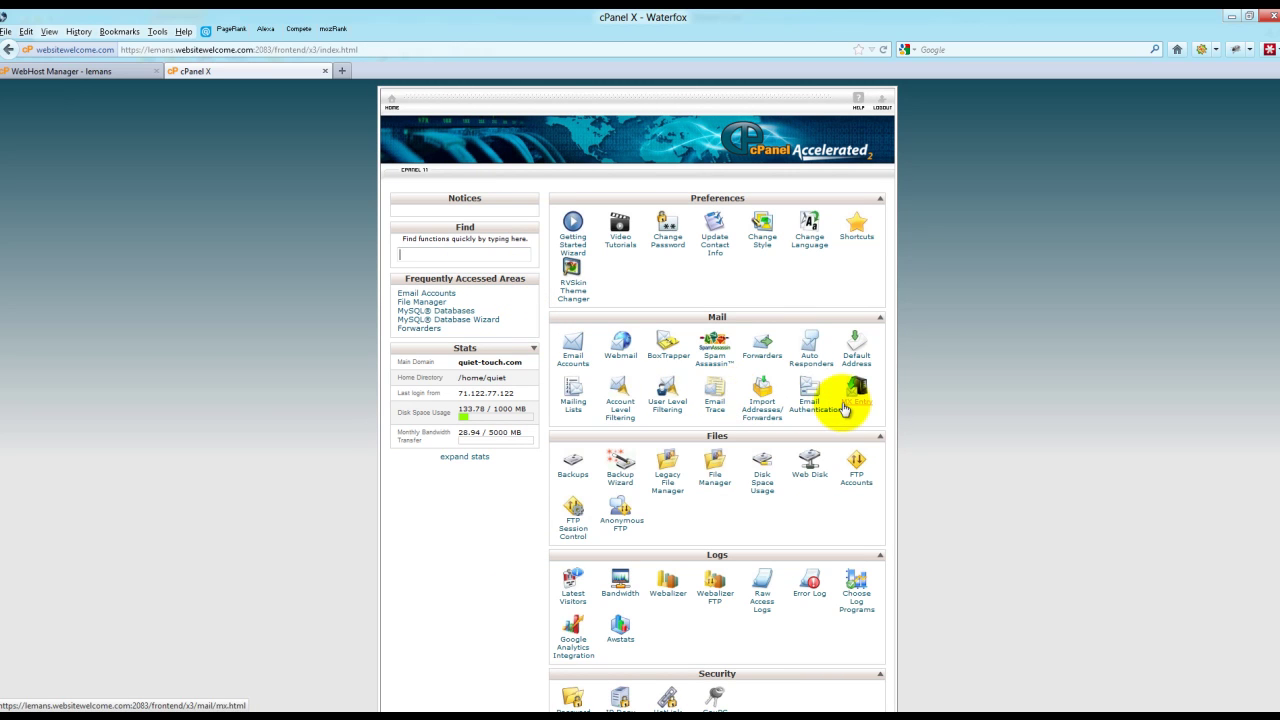
{"action": "left_click", "coordinate": [760, 345]}
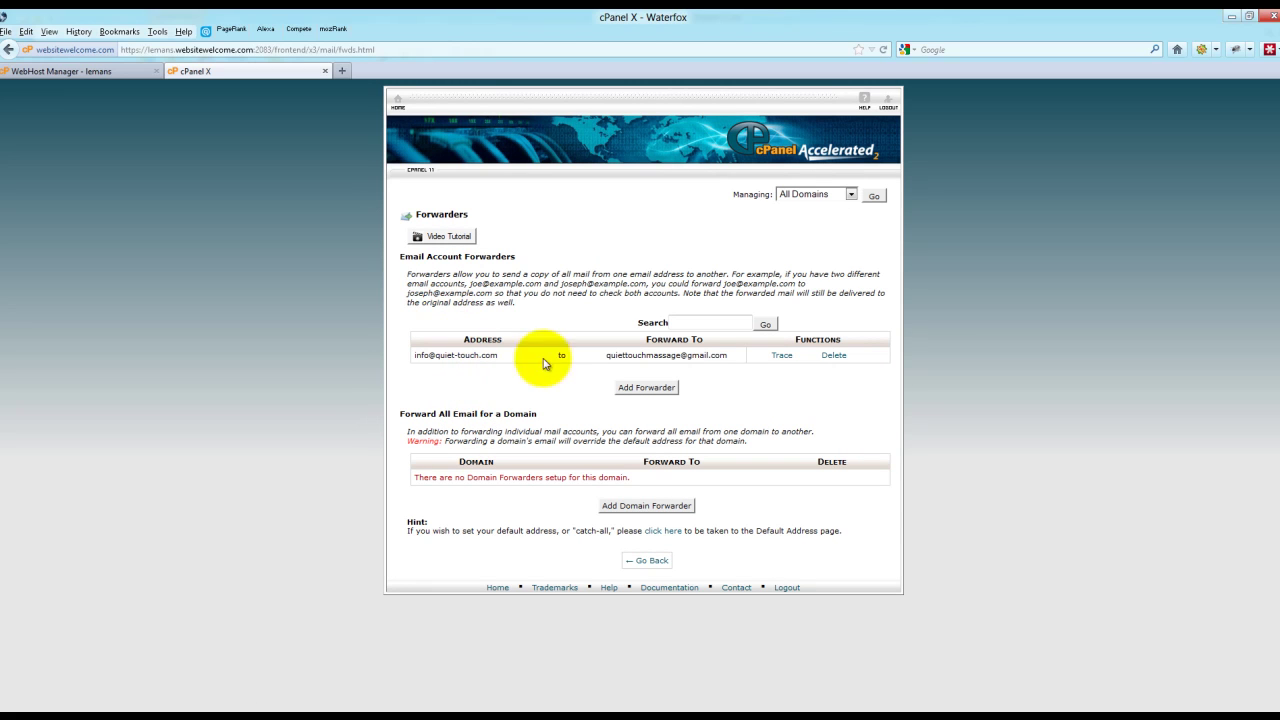
{"action": "left_click_drag", "start_coordinate": [727, 355], "coordinate": [603, 354]}
{"action": "right_click", "coordinate": [600, 350]}
{"action": "left_click", "coordinate": [630, 360]}
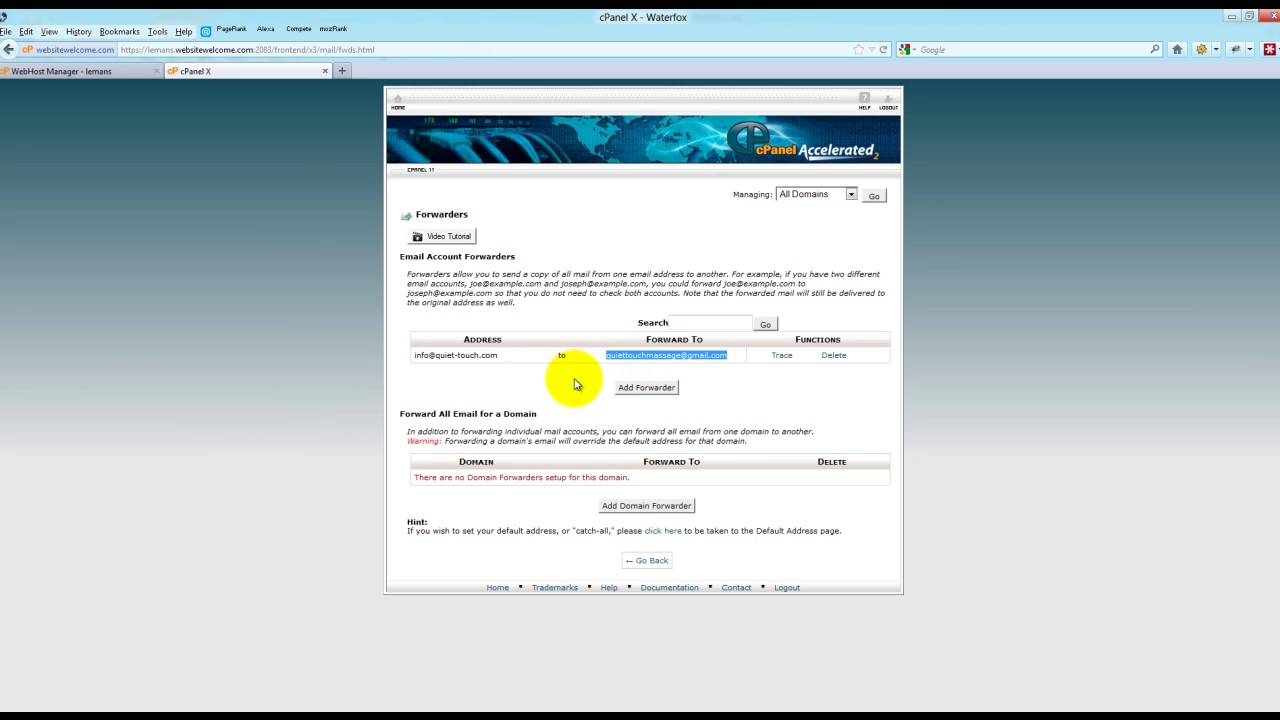
{"action": "left_click", "coordinate": [489, 356]}
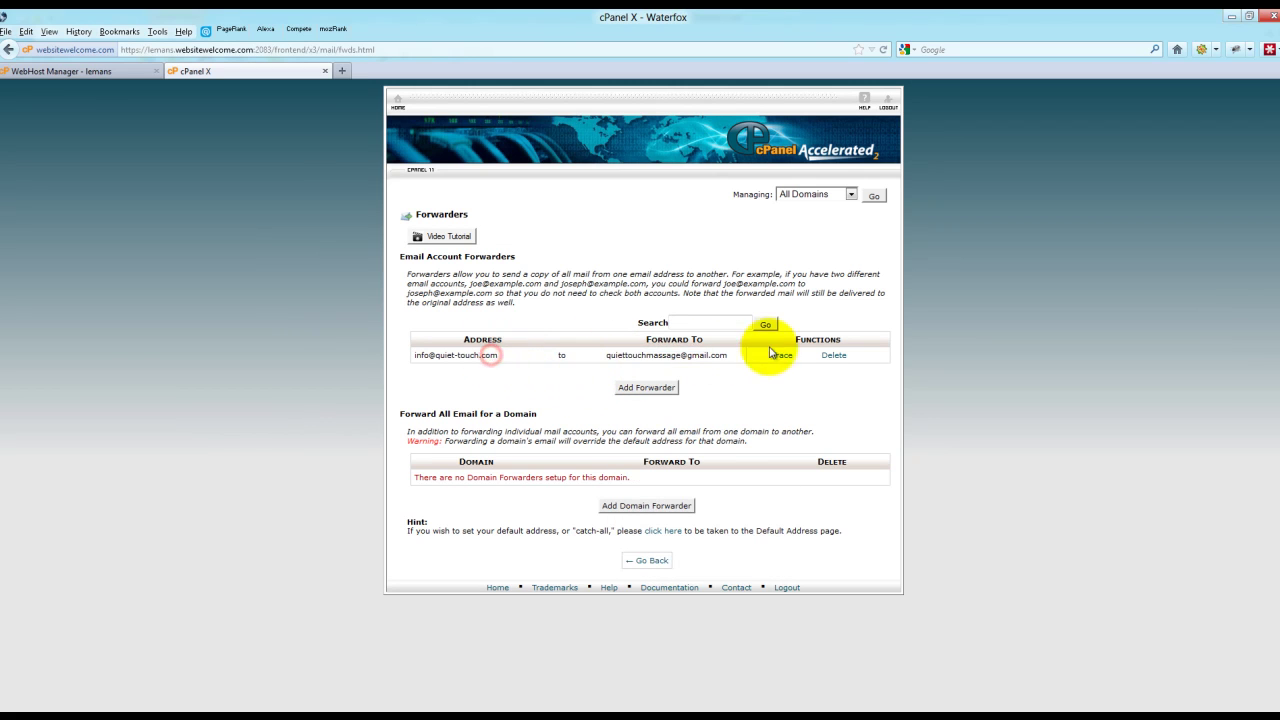
{"action": "left_click_drag", "start_coordinate": [729, 356], "coordinate": [611, 357]}
{"action": "right_click", "coordinate": [611, 357]}
{"action": "left_click", "coordinate": [644, 365]}
Add a forwarder for 'sales' whose destination is the pasted Gmail address
{"action": "left_click", "coordinate": [630, 388]}
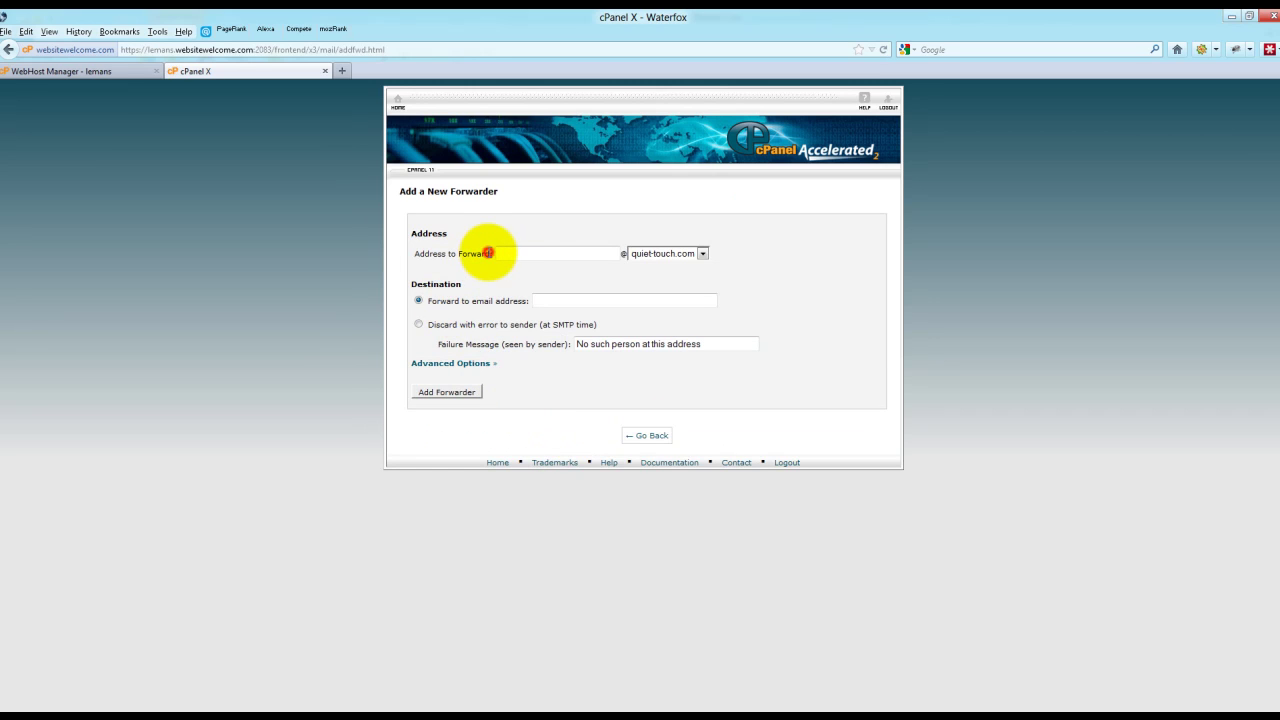
{"action": "left_click", "coordinate": [488, 253]}
{"action": "type", "text": "sales"}
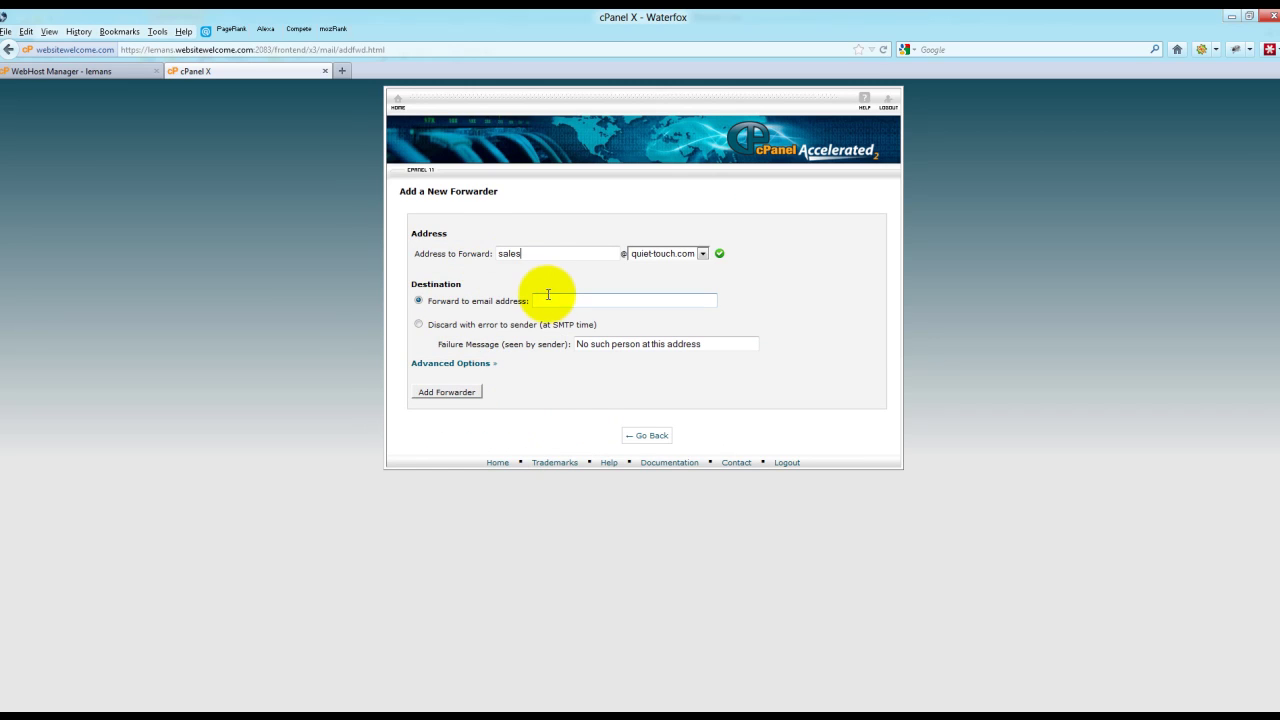
{"action": "left_click", "coordinate": [545, 298]}
{"action": "key", "text": "ctrl+v"}
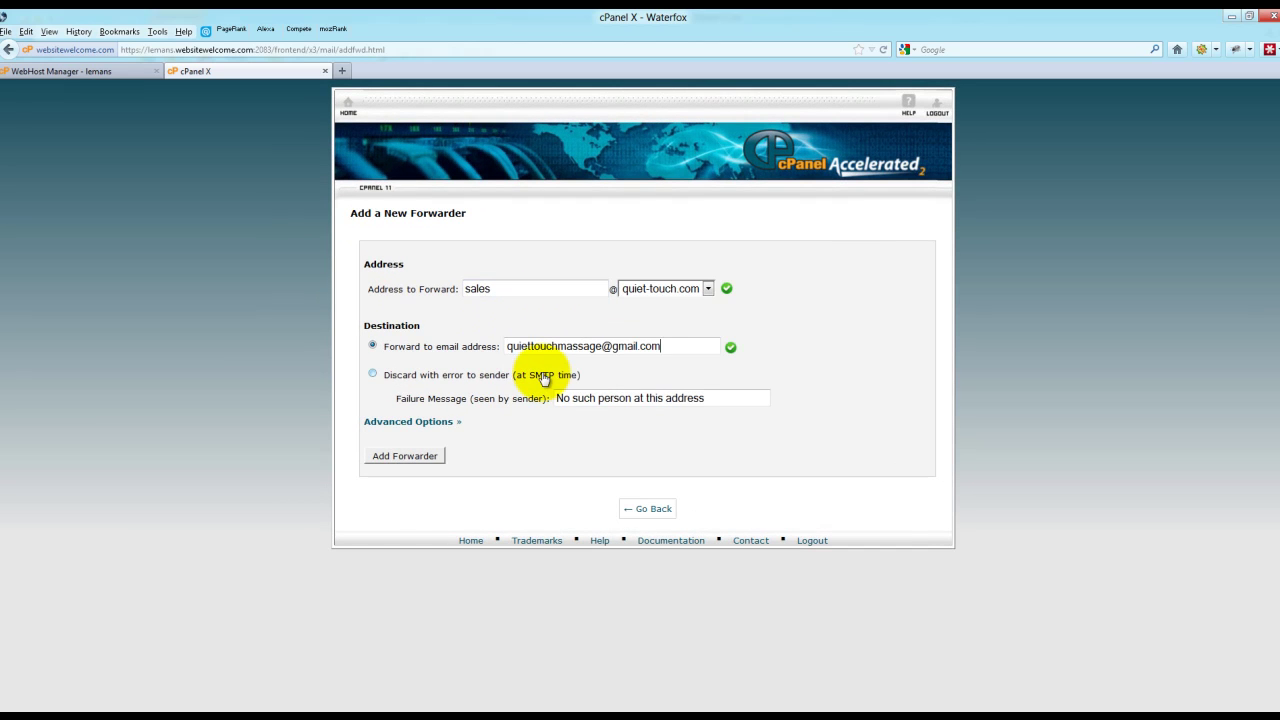
{"action": "left_click", "coordinate": [408, 460]}
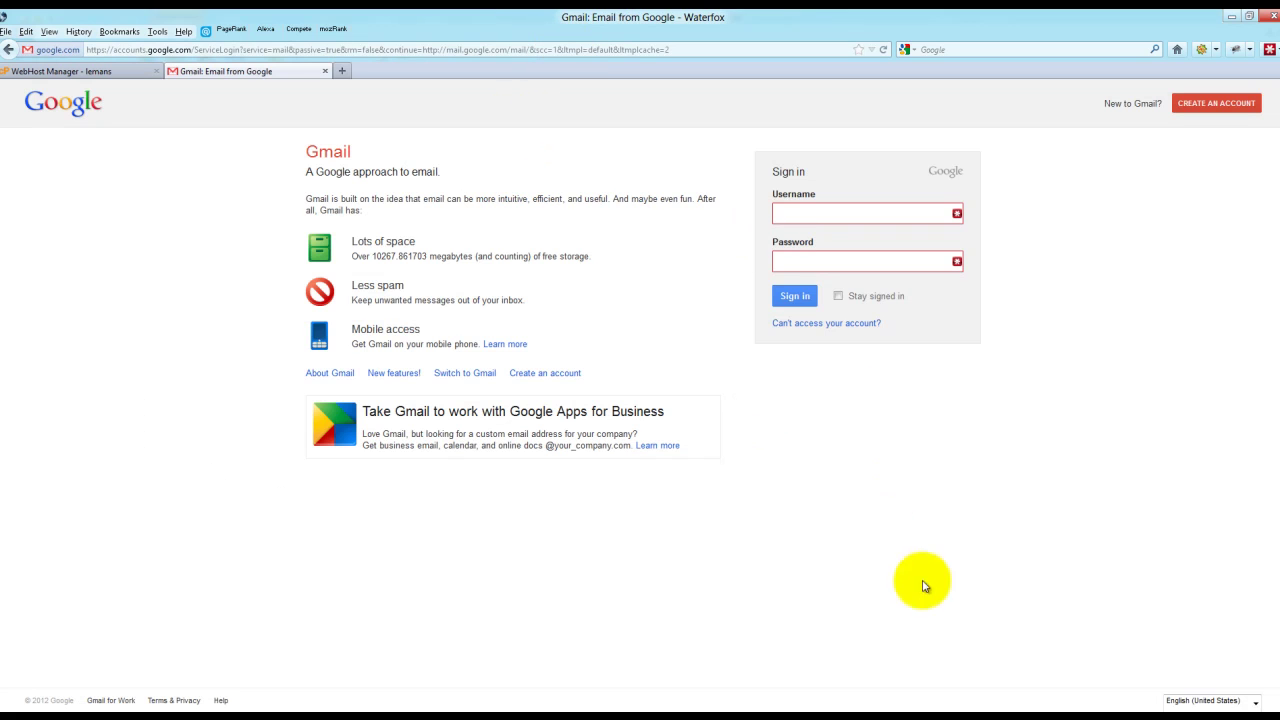
Paste the Gmail account address into the sign-in username field
{"action": "right_click", "coordinate": [797, 213]}
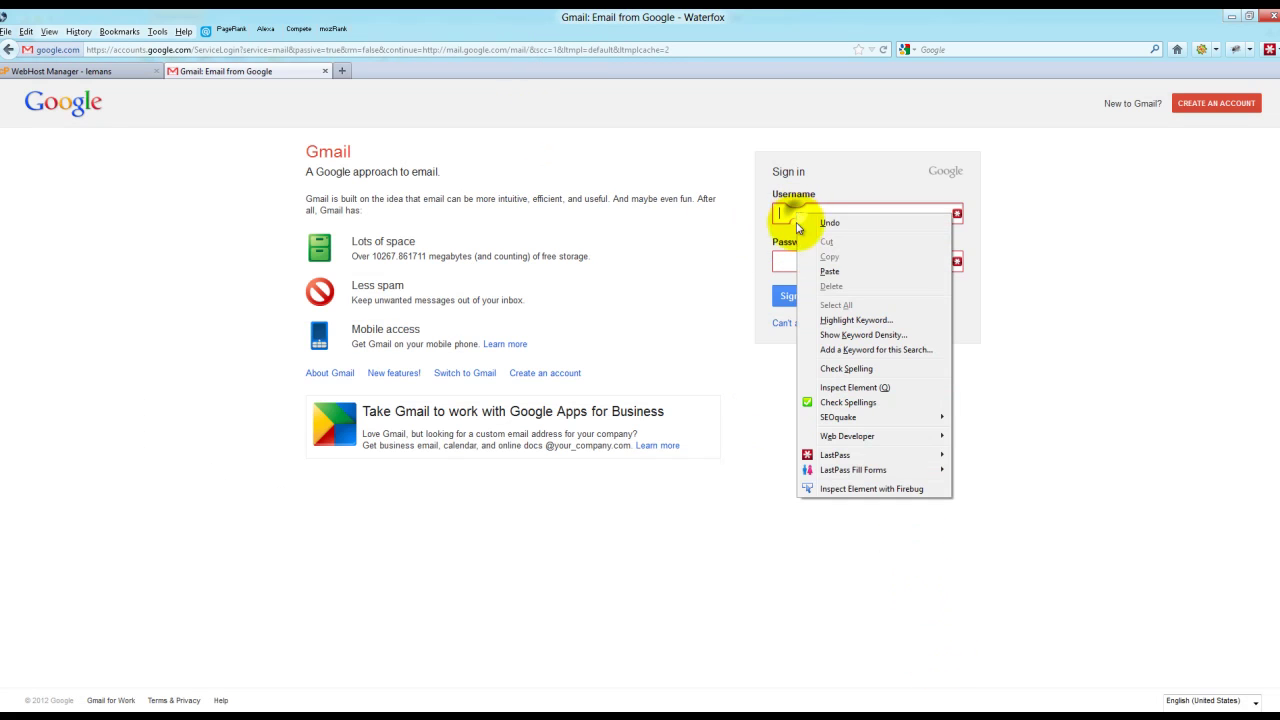
{"action": "left_click", "coordinate": [829, 271]}
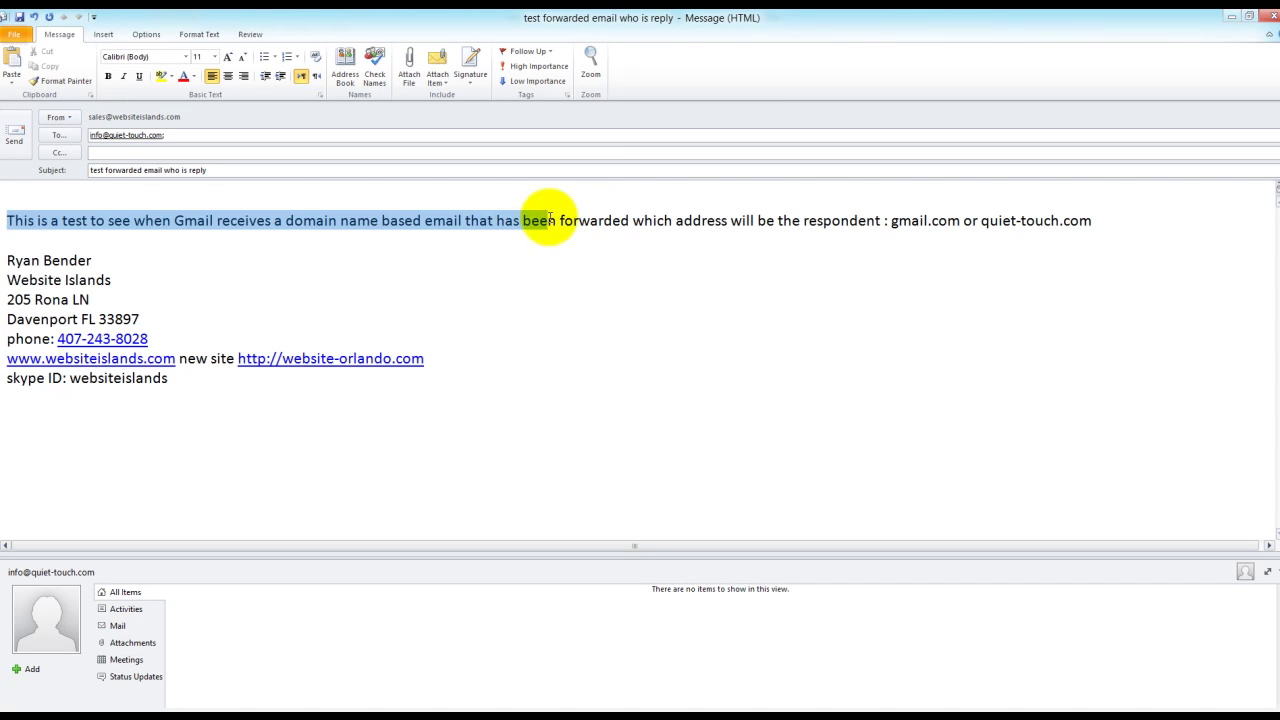
Review the body of the 'test forwarded email who is reply' message and send it
{"action": "left_click_drag", "start_coordinate": [543, 214], "coordinate": [850, 212]}
{"action": "left_click", "coordinate": [850, 212]}
{"action": "triple_click", "coordinate": [1089, 220]}
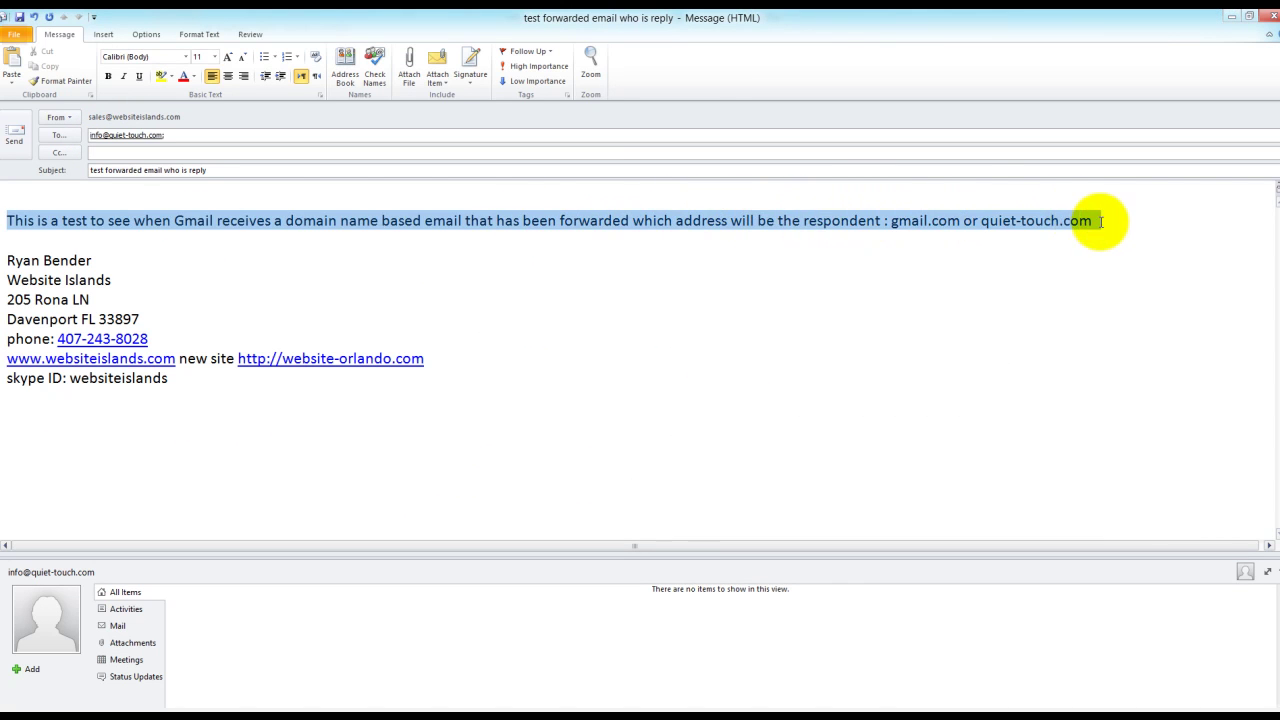
{"action": "left_click", "coordinate": [8, 139]}
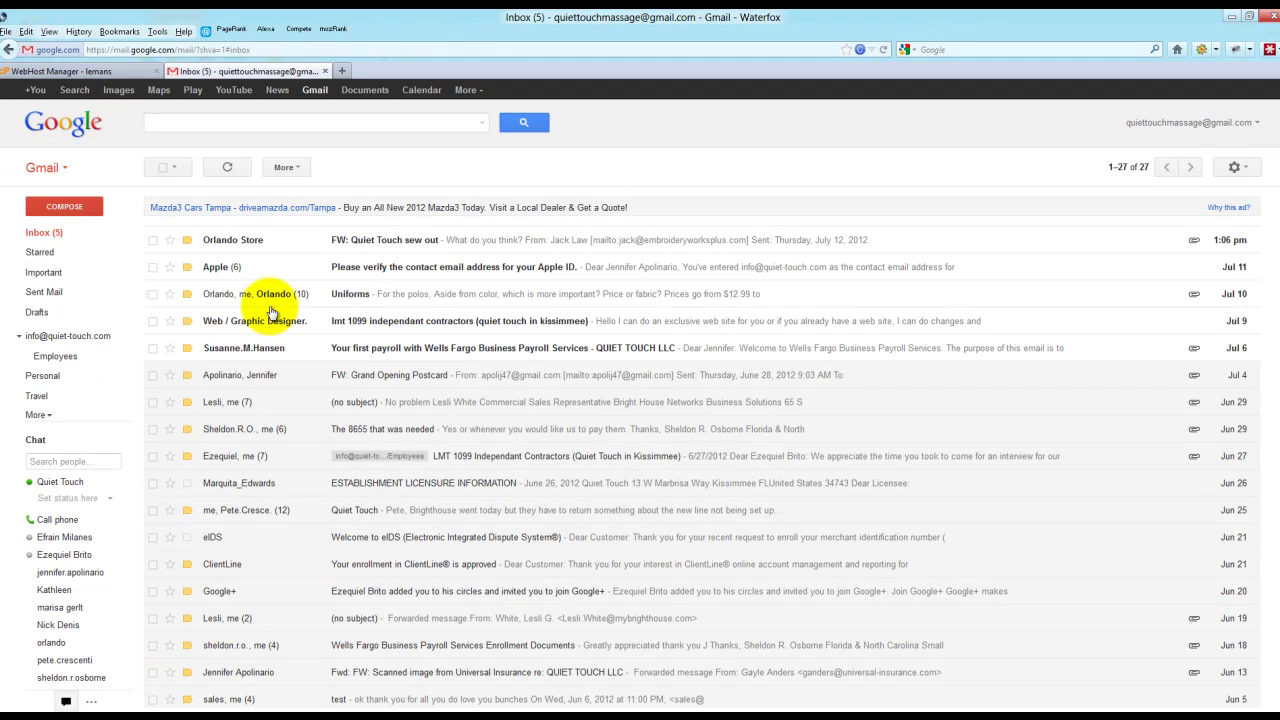
Refresh the Gmail inbox and open the arrived 'test forwarded email who is reply' message
{"action": "left_click", "coordinate": [226, 166]}
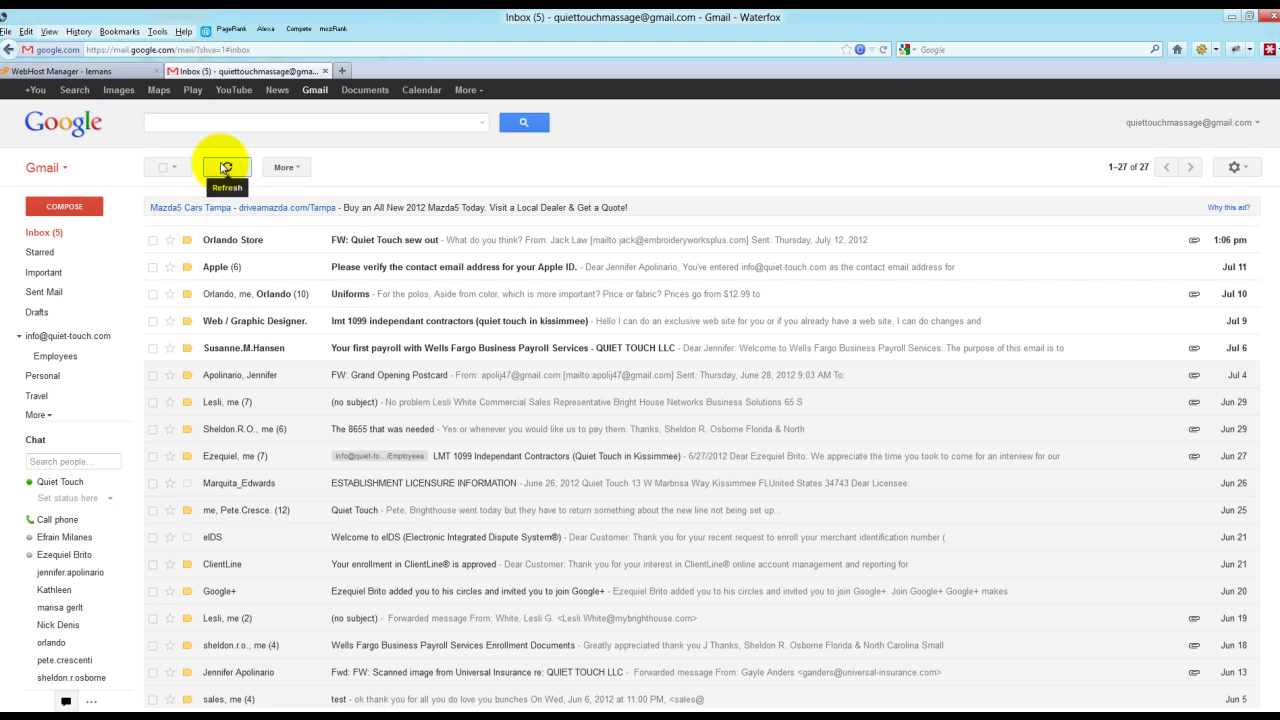
{"action": "left_click", "coordinate": [224, 167]}
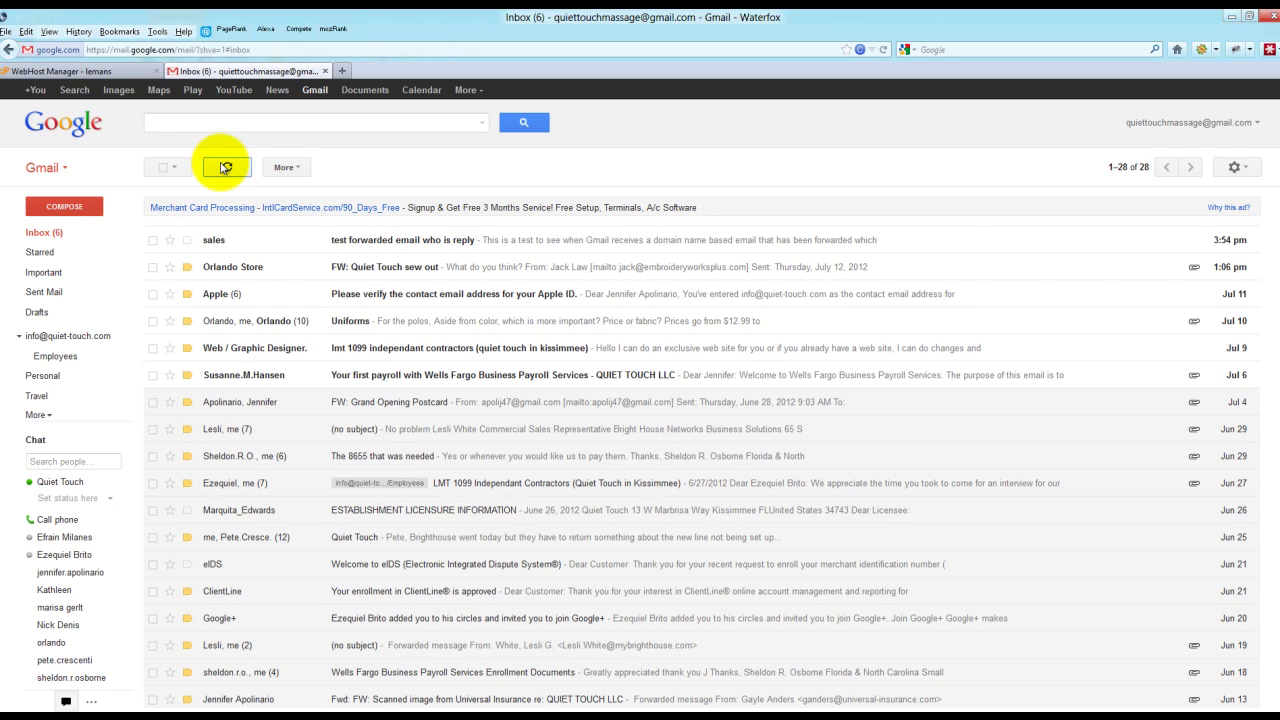
{"action": "left_click", "coordinate": [44, 235]}
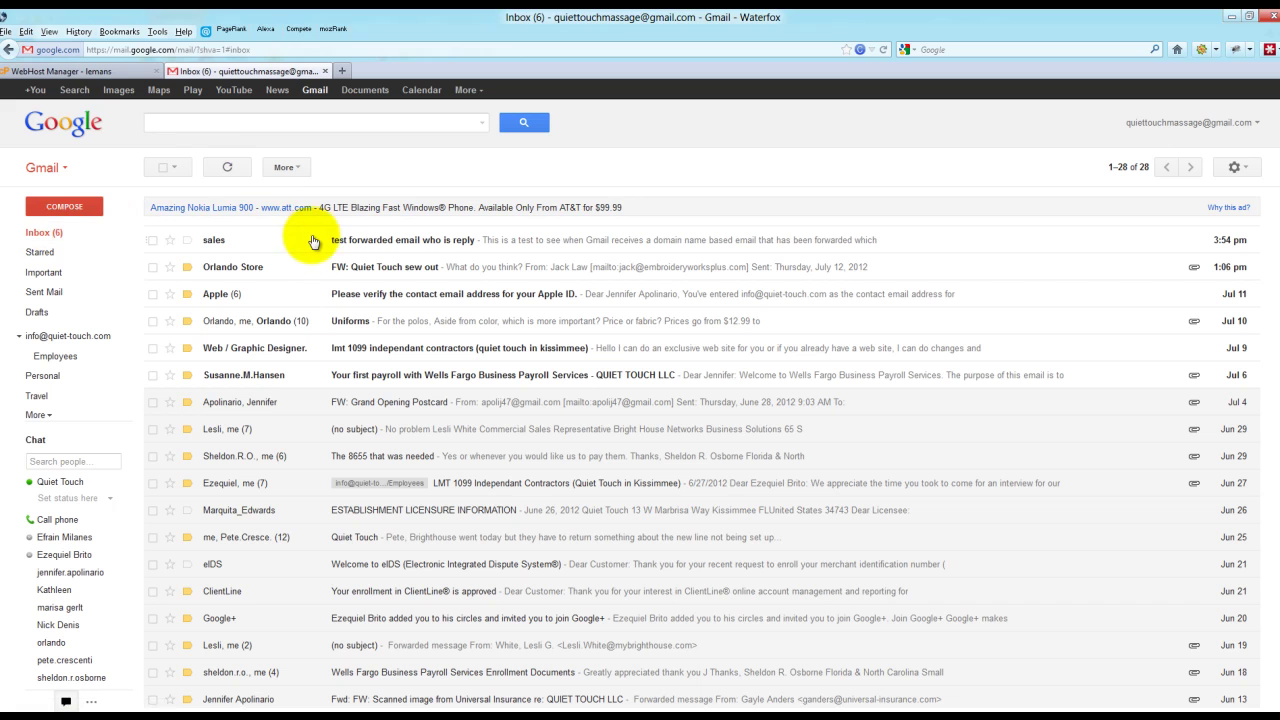
{"action": "left_click", "coordinate": [275, 240]}
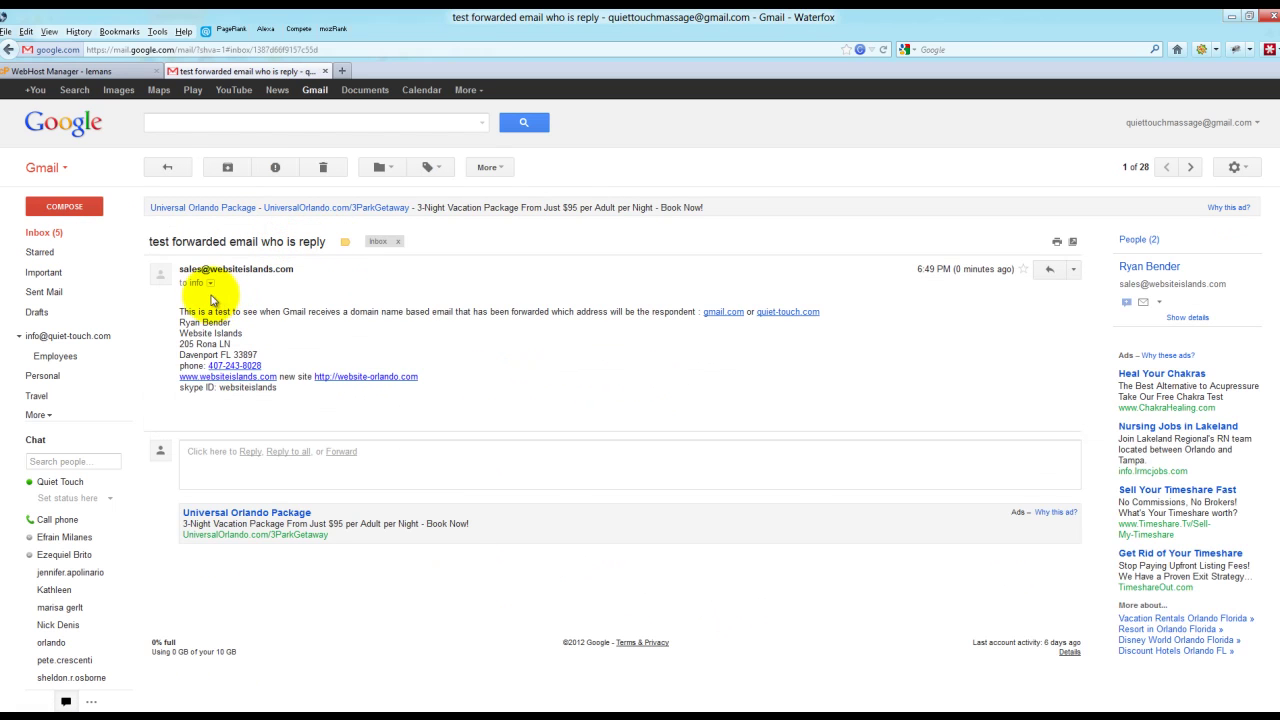
{"action": "mouse_move", "coordinate": [199, 286]}
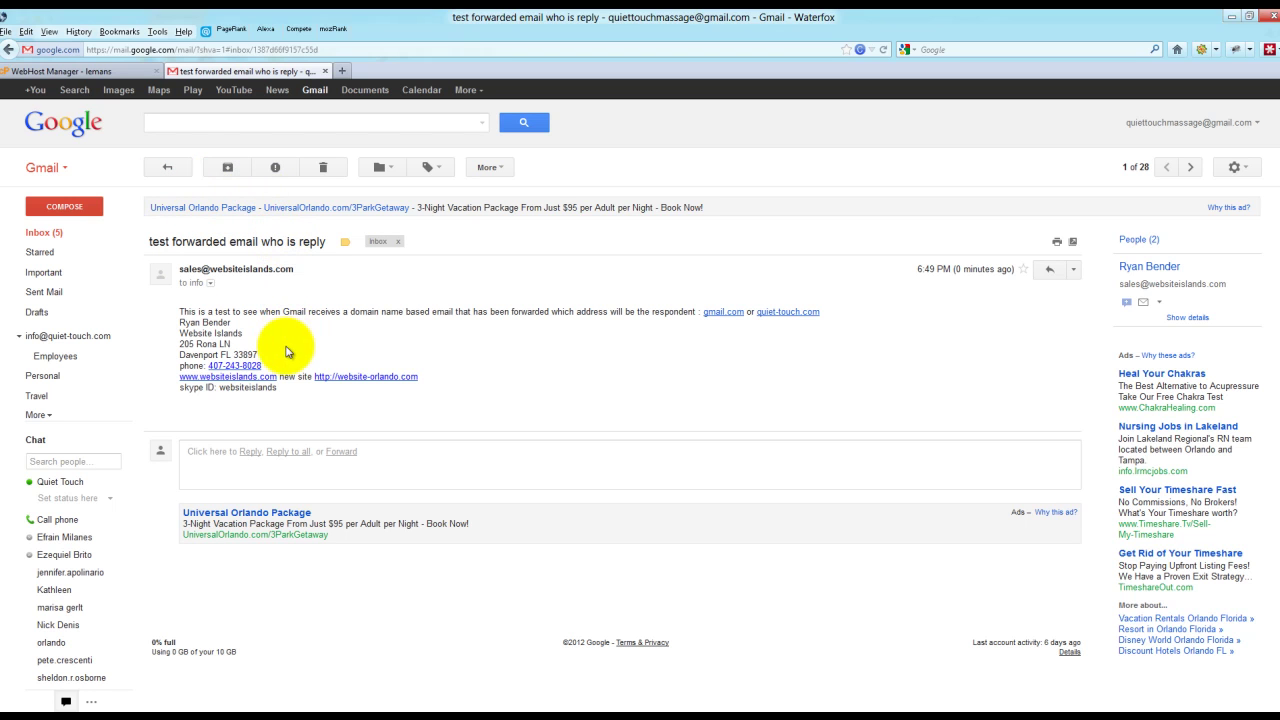
Write a Gmail reply to the forwarded 'test forwarded email who is reply' message and send it
{"action": "left_click", "coordinate": [250, 452]}
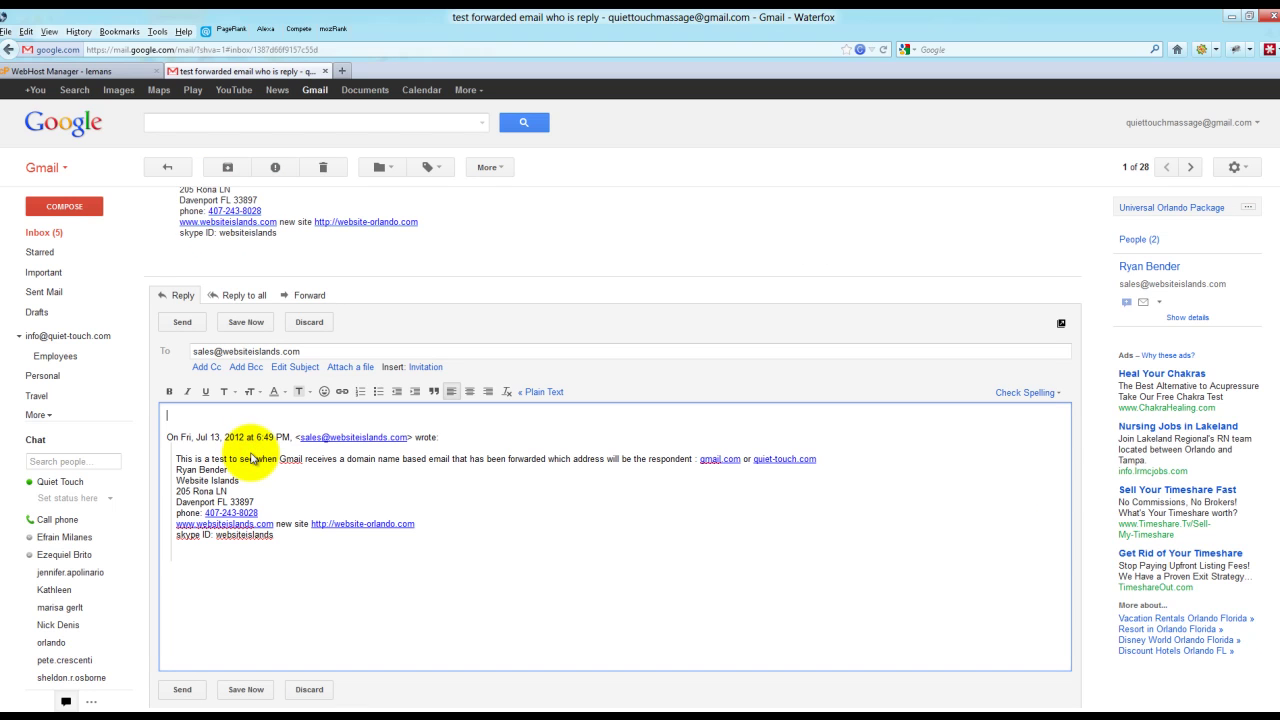
{"action": "scroll", "coordinate": [248, 487], "scroll_direction": "up", "scroll_amount": 3}
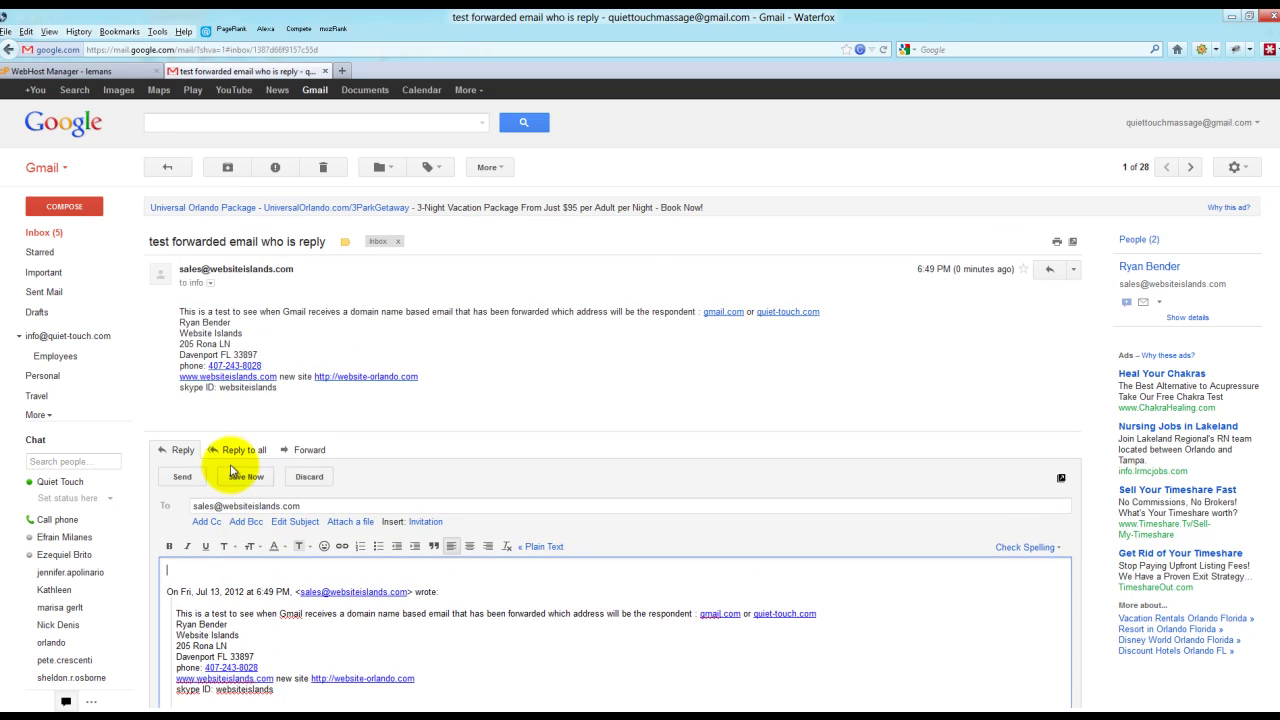
{"action": "scroll", "coordinate": [230, 467], "scroll_direction": "down", "scroll_amount": 1}
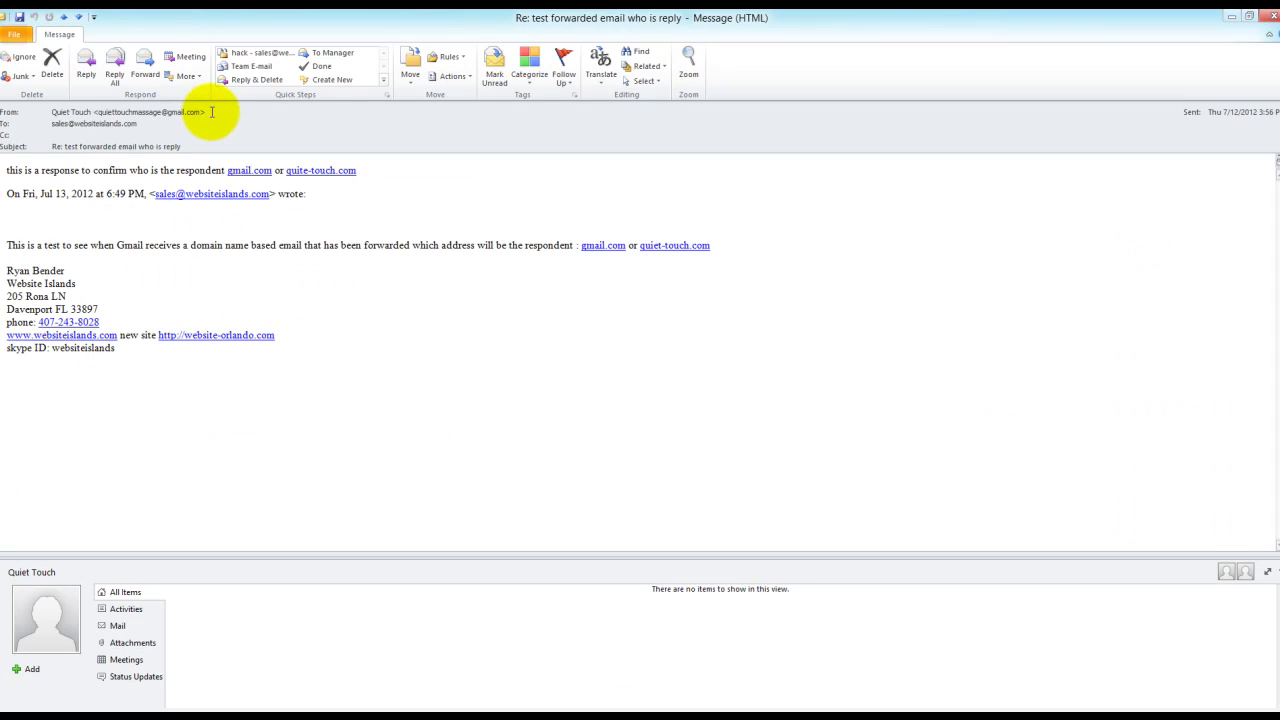
Reply in Outlook noting that mail forwarded to Gmail still responds as Gmail by default
{"action": "left_click_drag", "start_coordinate": [206, 112], "coordinate": [44, 118]}
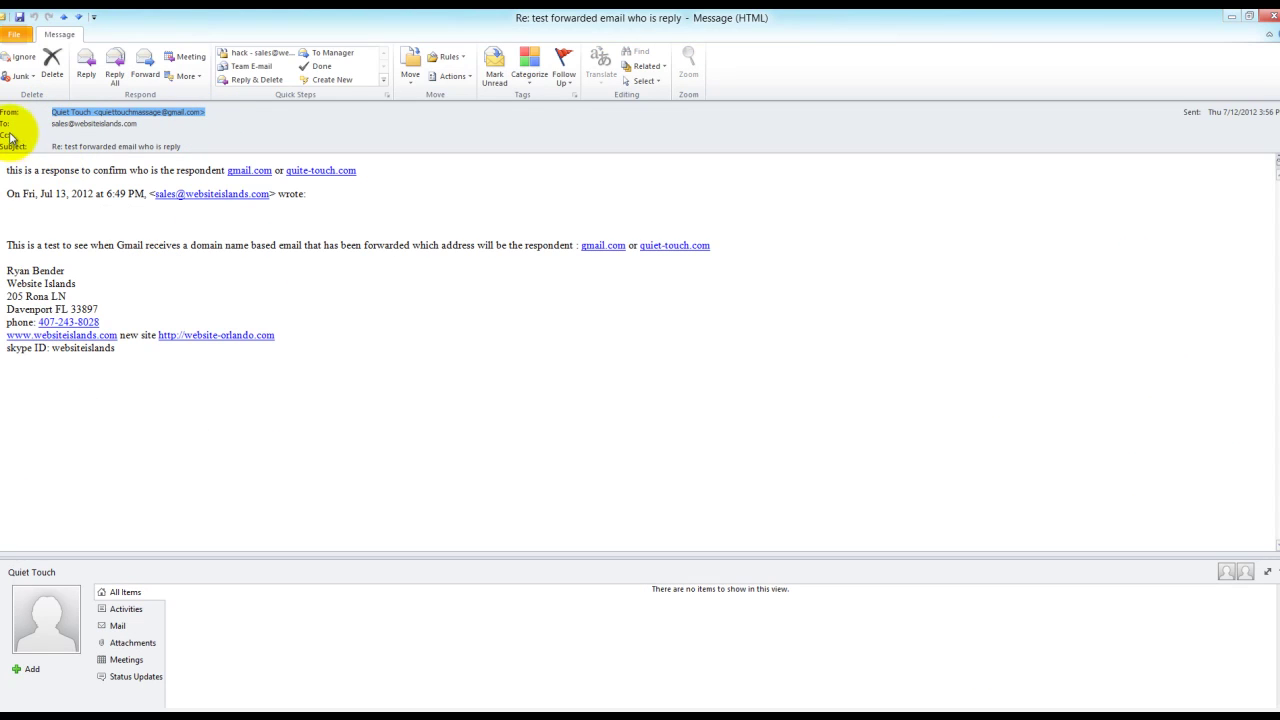
{"action": "left_click", "coordinate": [86, 66]}
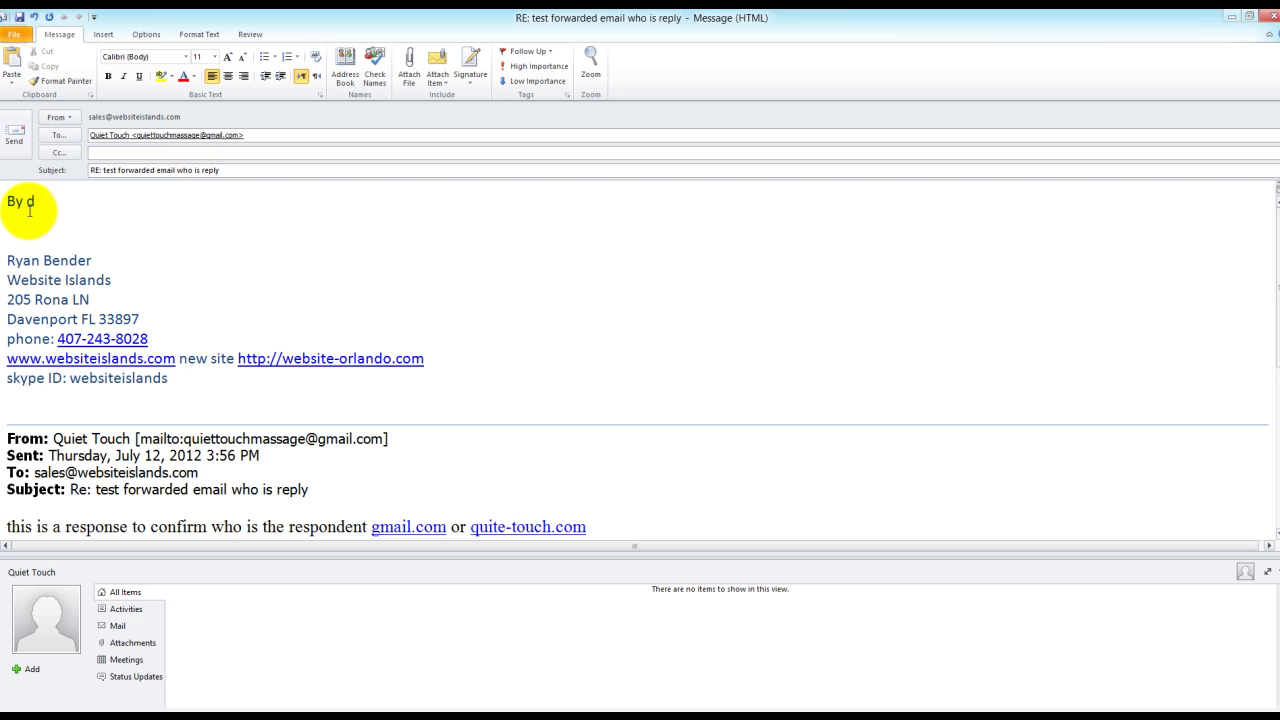
{"action": "type", "text": "By default email forwarded to Gmail from your domain will respond still as Gmail, we need to fix that"}
{"action": "left_click", "coordinate": [255, 134]}
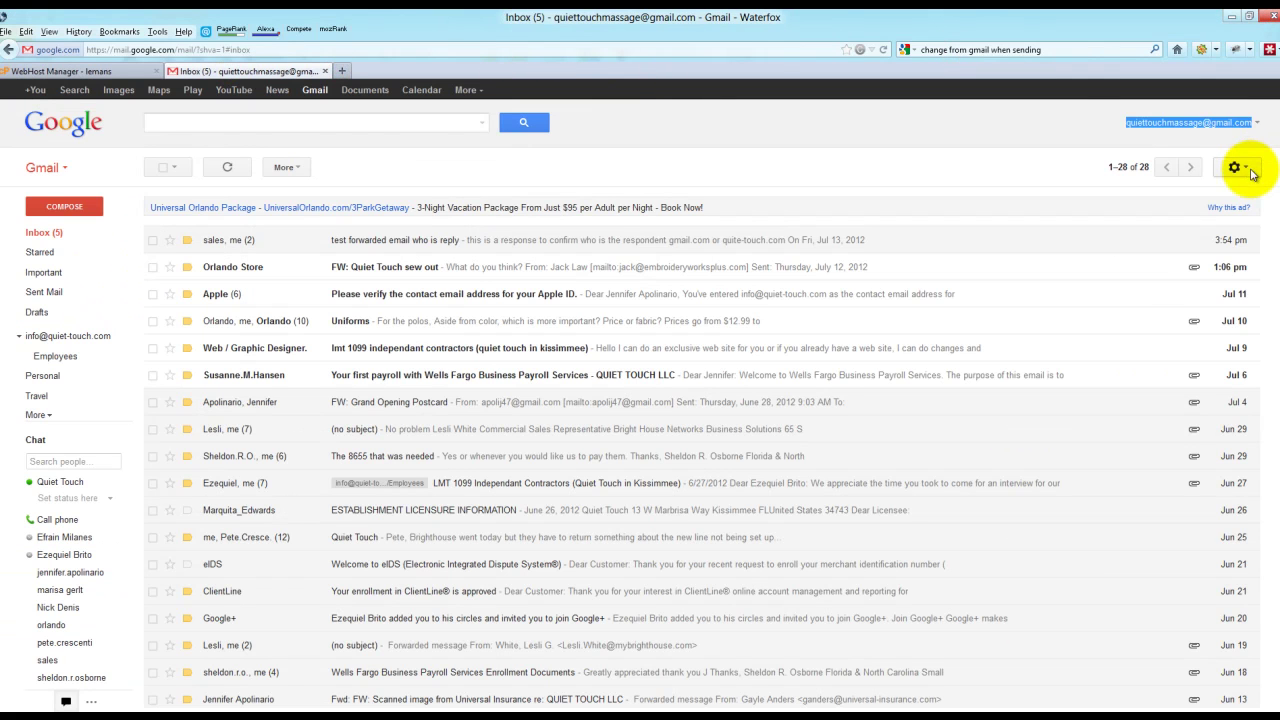
Go to Gmail Settings and show the Accounts and Import tab
{"action": "left_click", "coordinate": [1234, 167]}
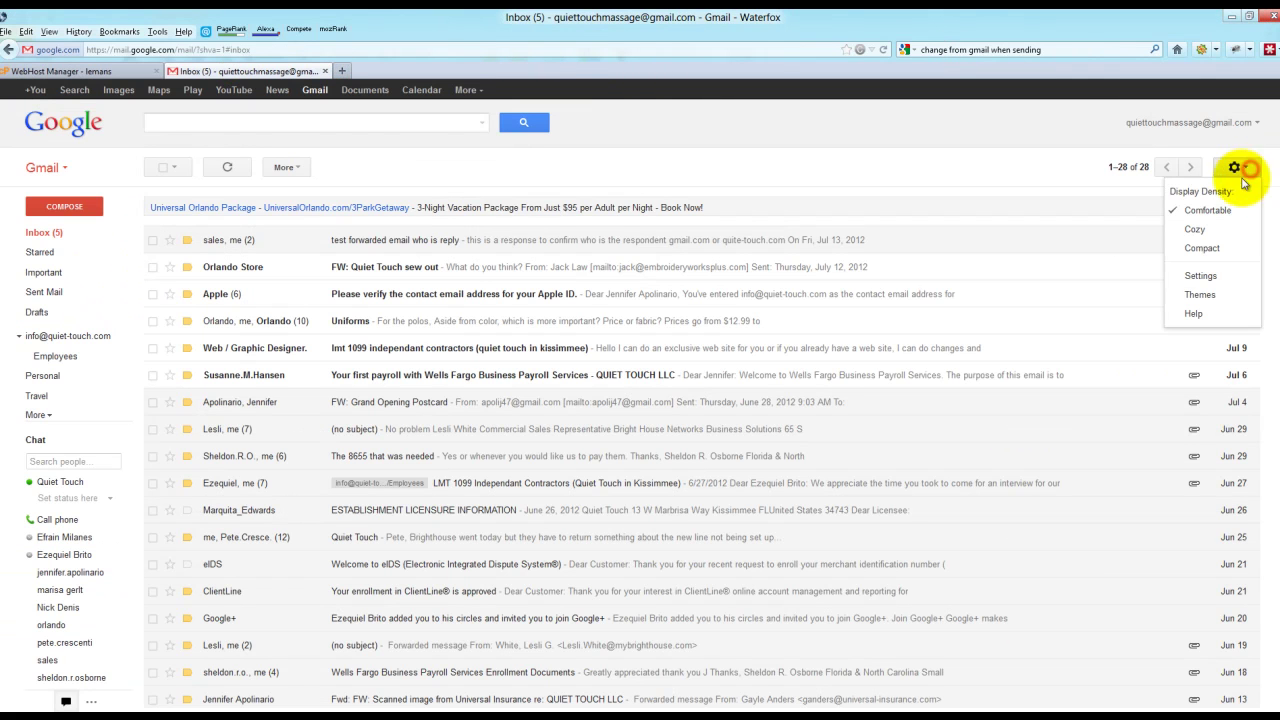
{"action": "left_click", "coordinate": [1201, 277]}
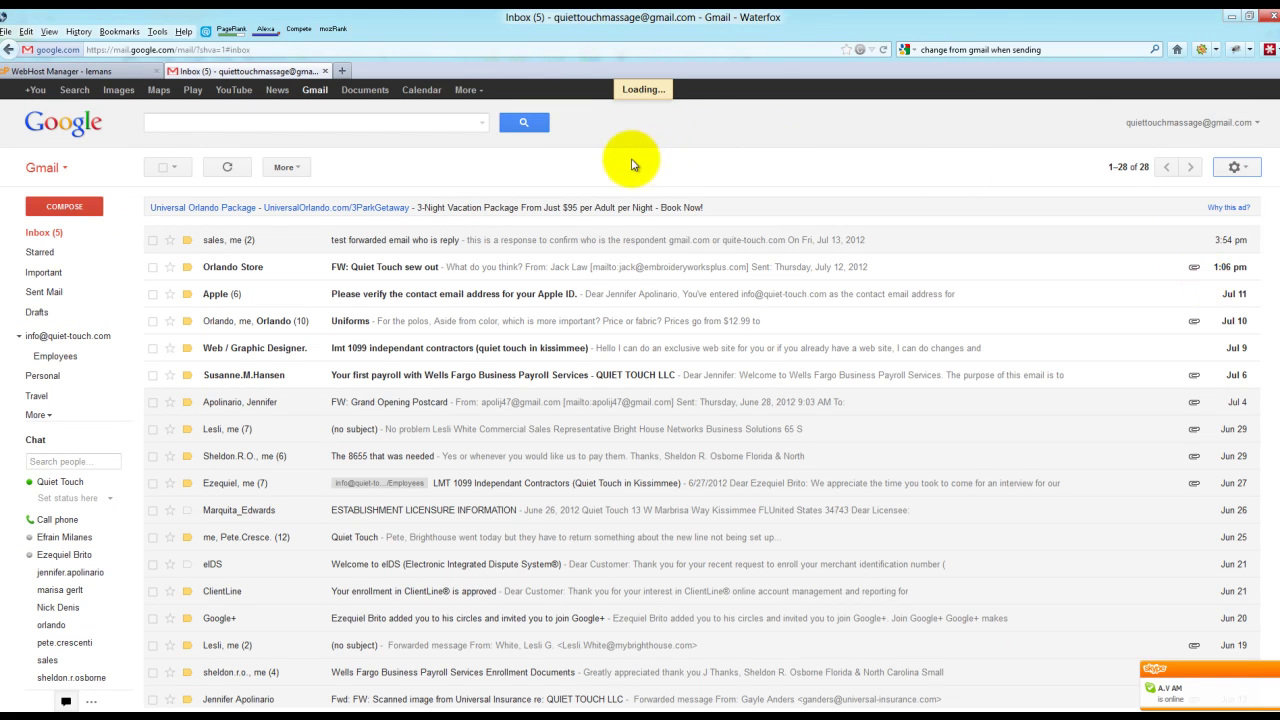
{"action": "left_click", "coordinate": [300, 204]}
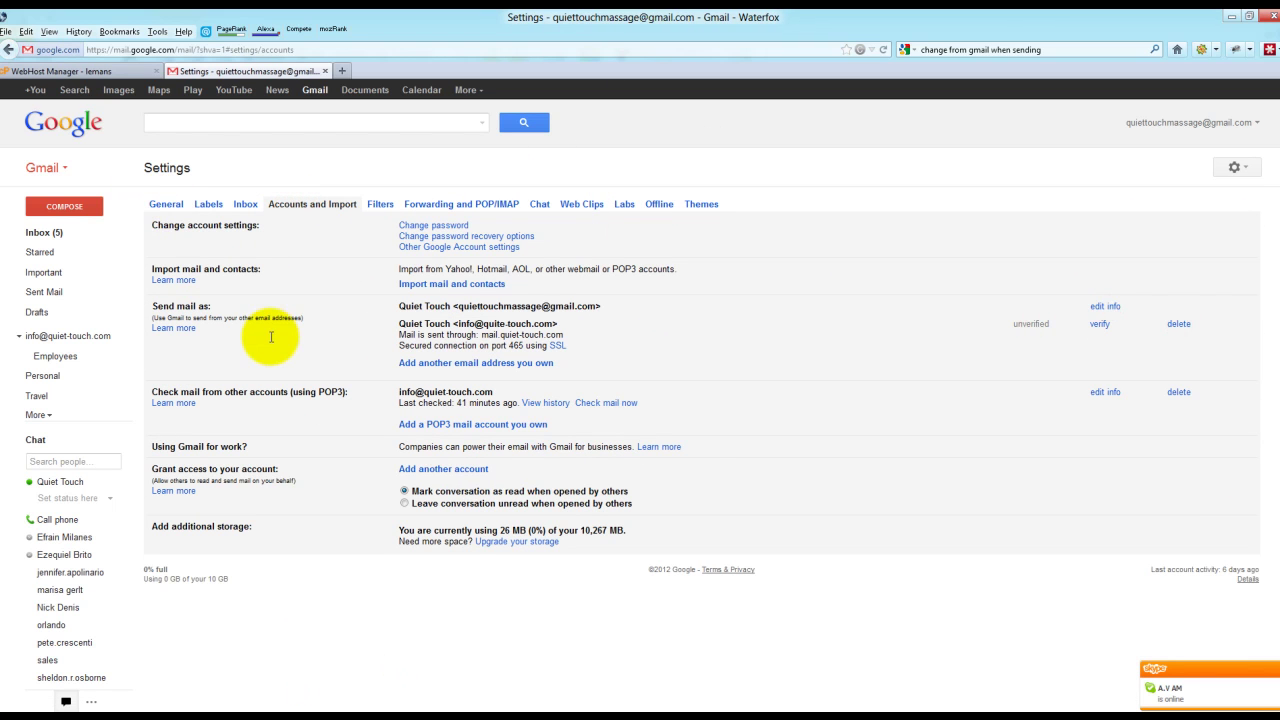
{"action": "left_click", "coordinate": [309, 210]}
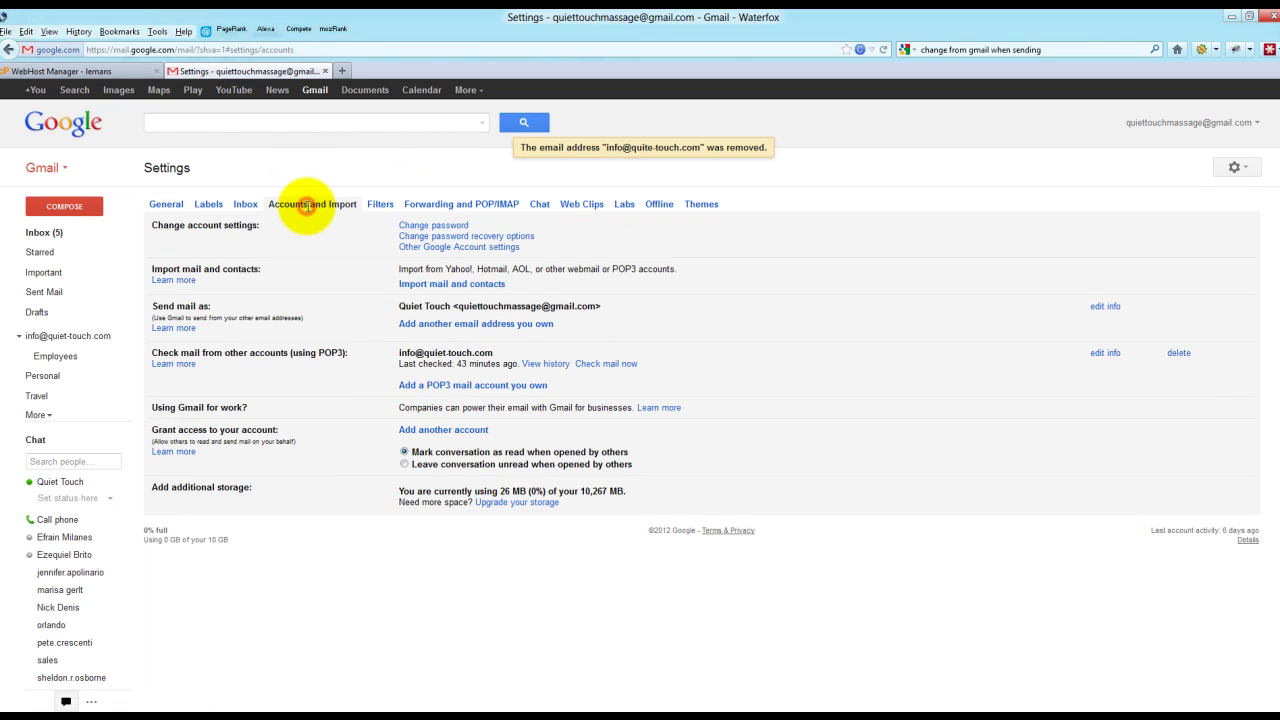
Add the domain's info address as a send-as address and send its verification email
{"action": "left_click", "coordinate": [433, 325]}
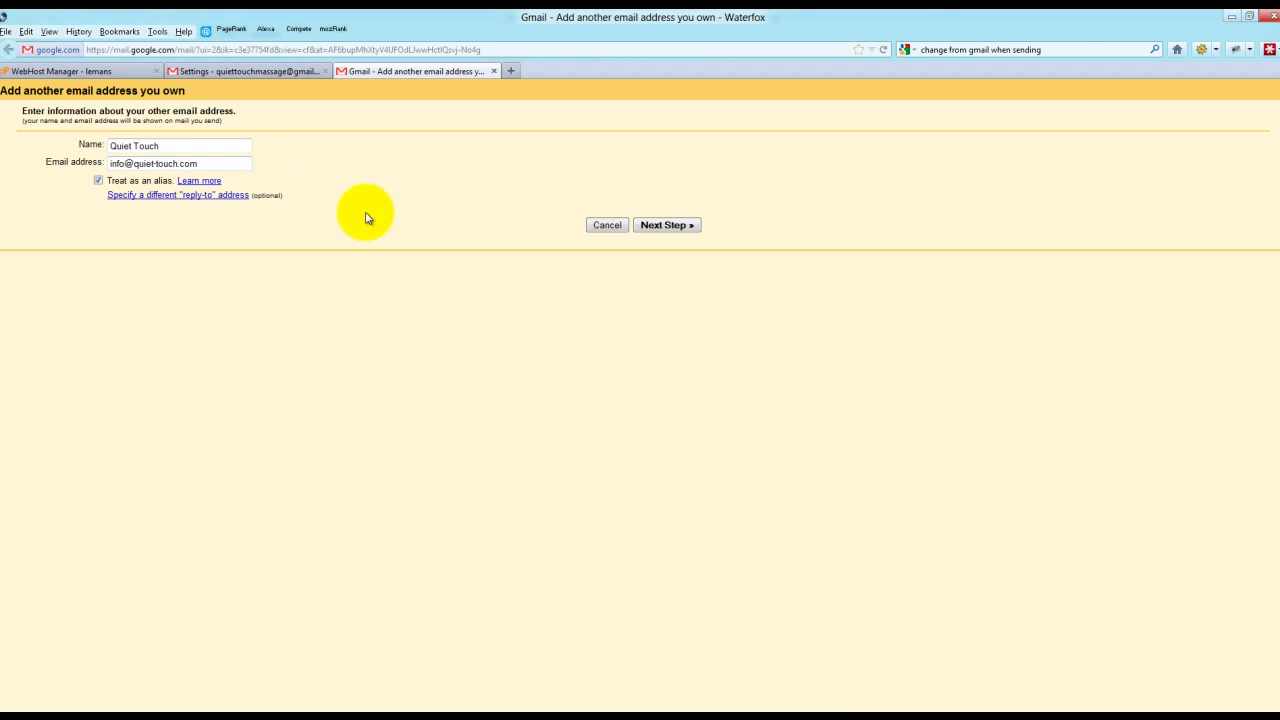
{"action": "left_click", "coordinate": [660, 226]}
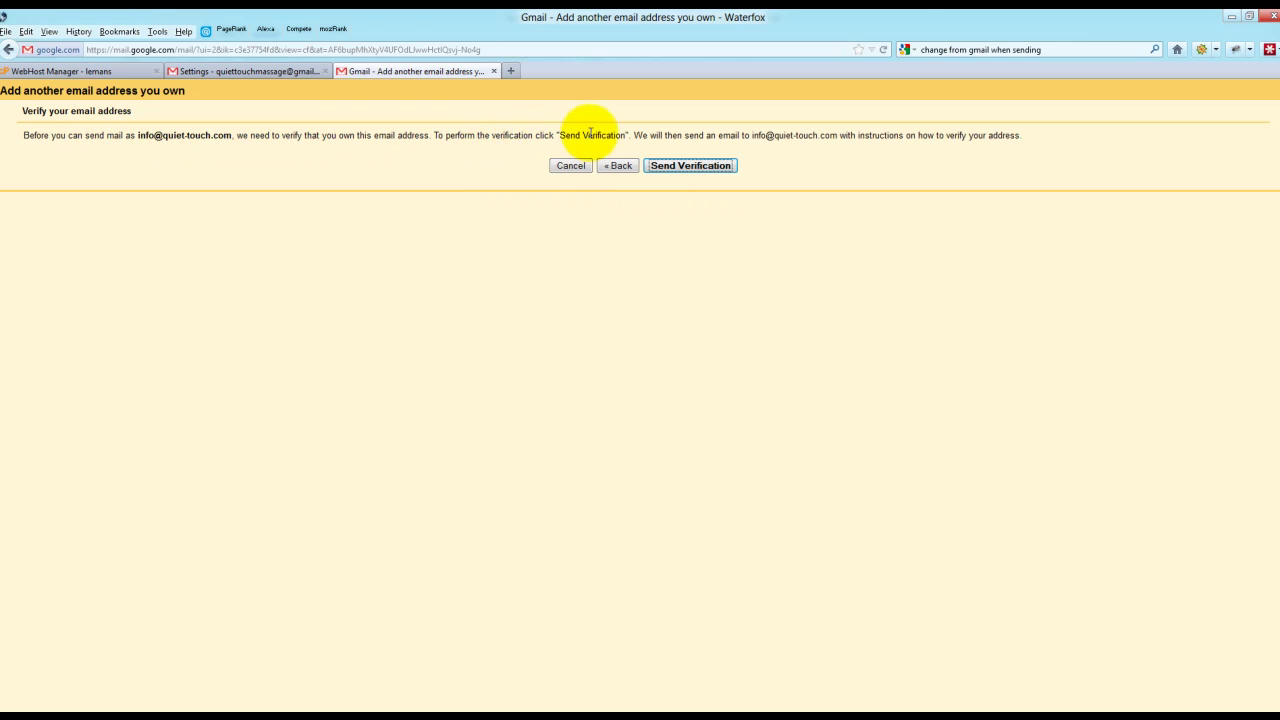
{"action": "left_click", "coordinate": [665, 166]}
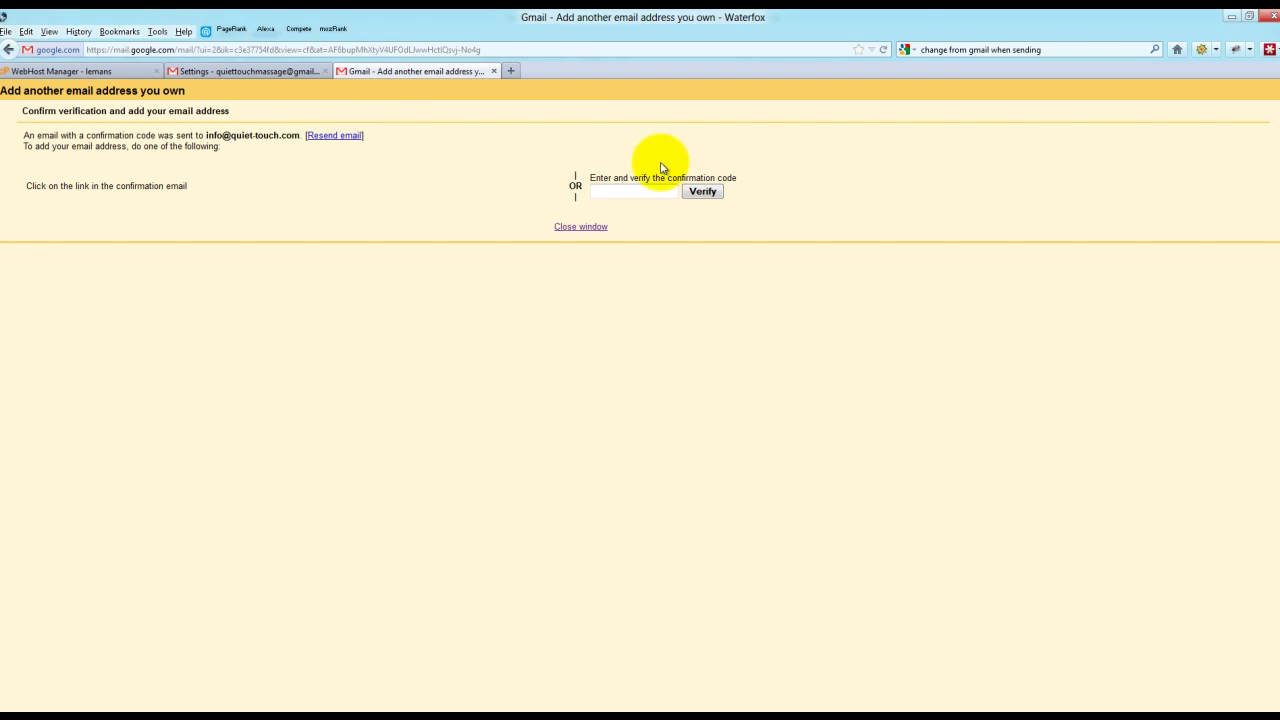
Copy the confirmation code from the Gmail Confirmation email in the inbox
{"action": "left_click", "coordinate": [232, 73]}
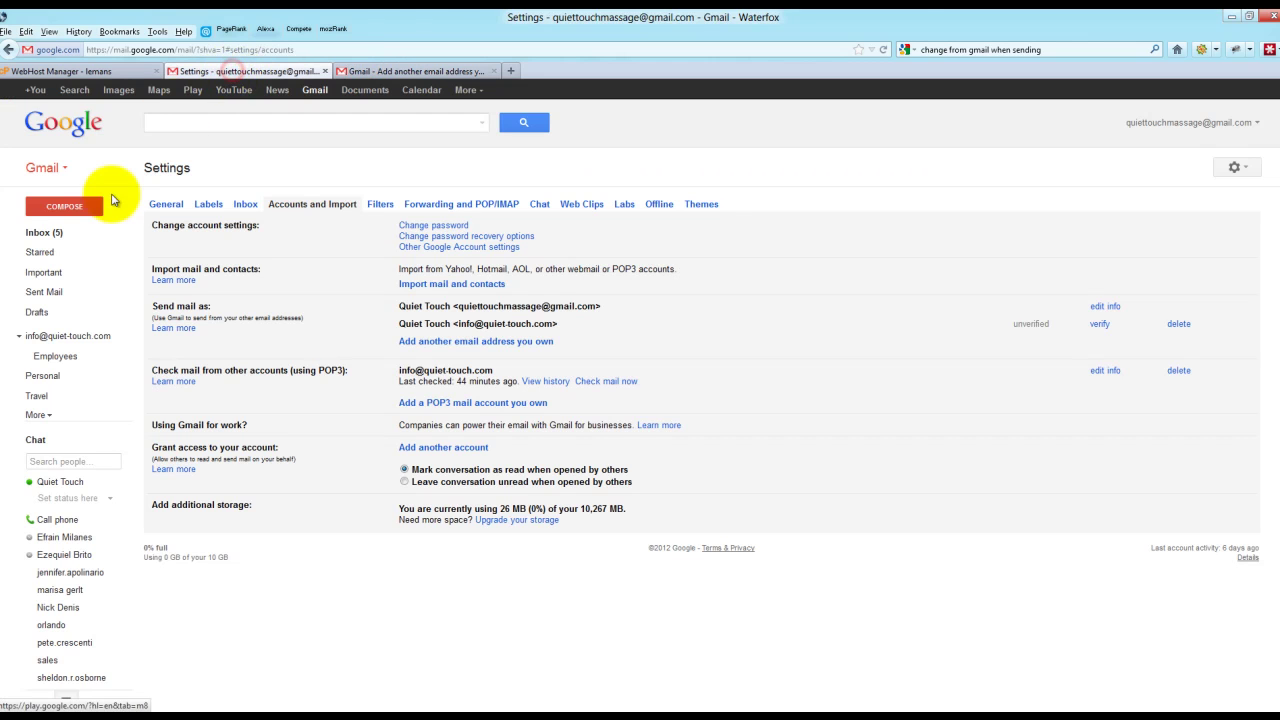
{"action": "left_click", "coordinate": [44, 232]}
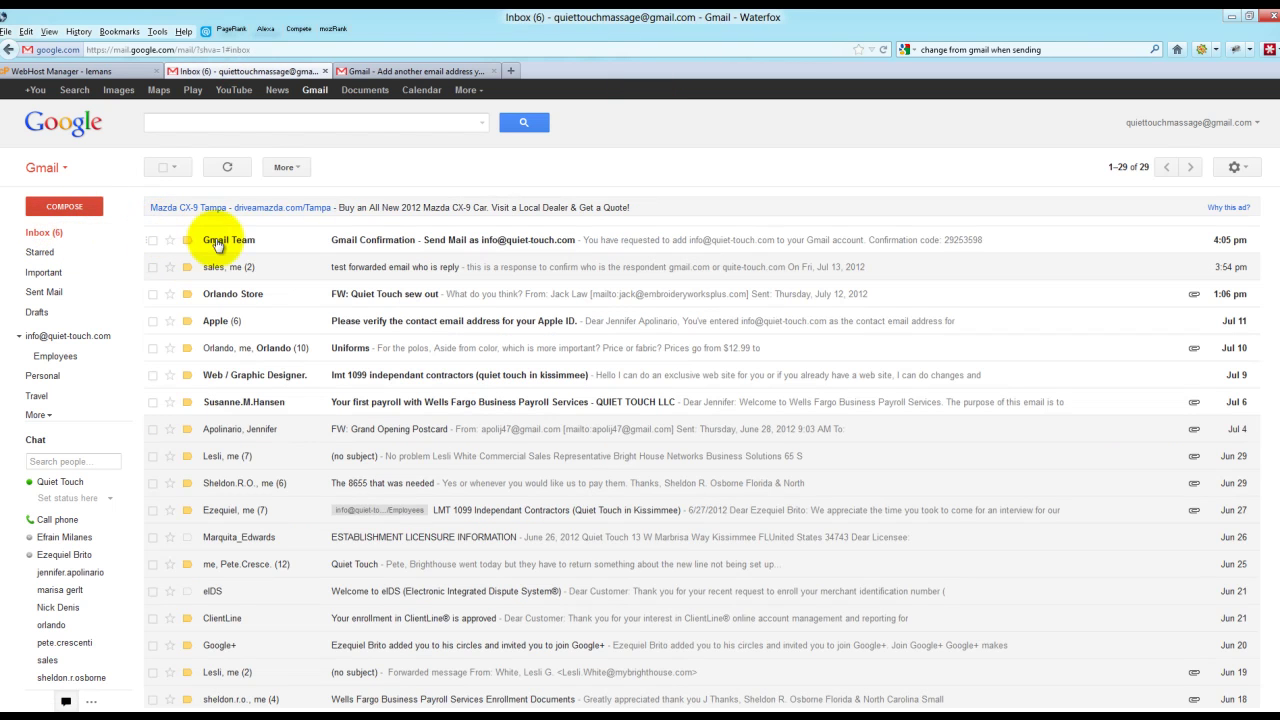
{"action": "left_click", "coordinate": [364, 241]}
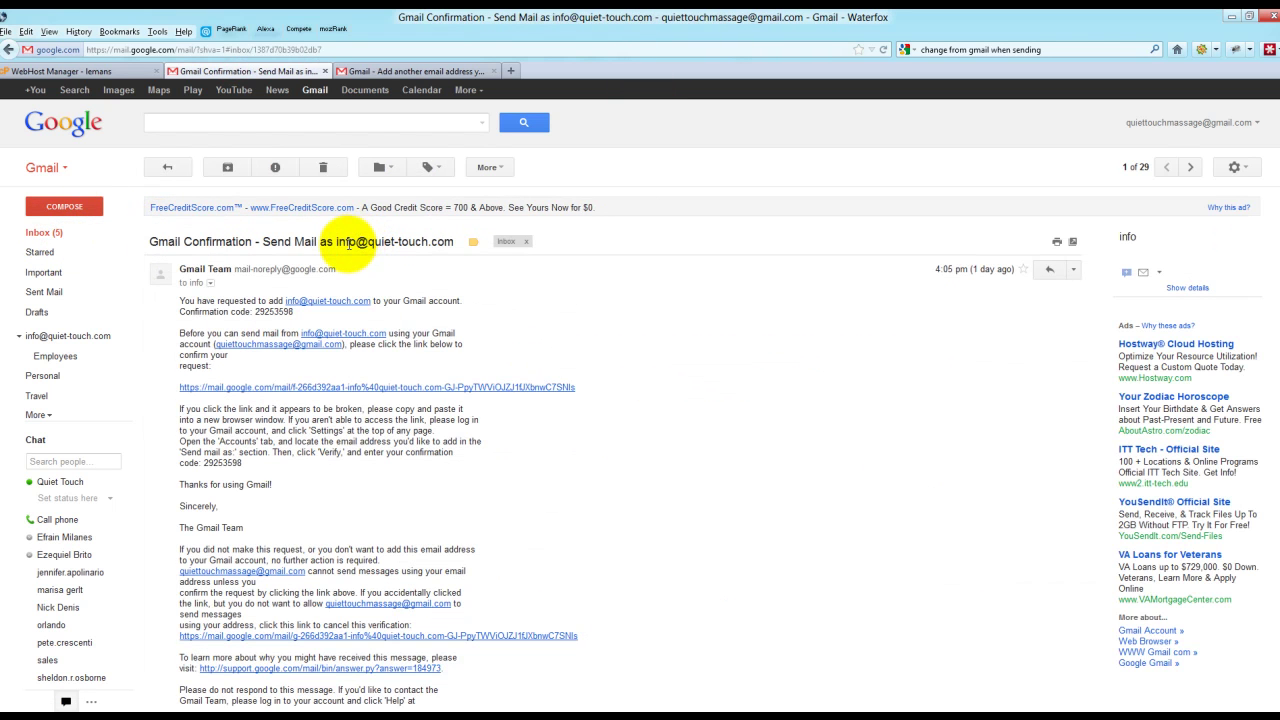
{"action": "left_click_drag", "start_coordinate": [287, 313], "coordinate": [254, 312]}
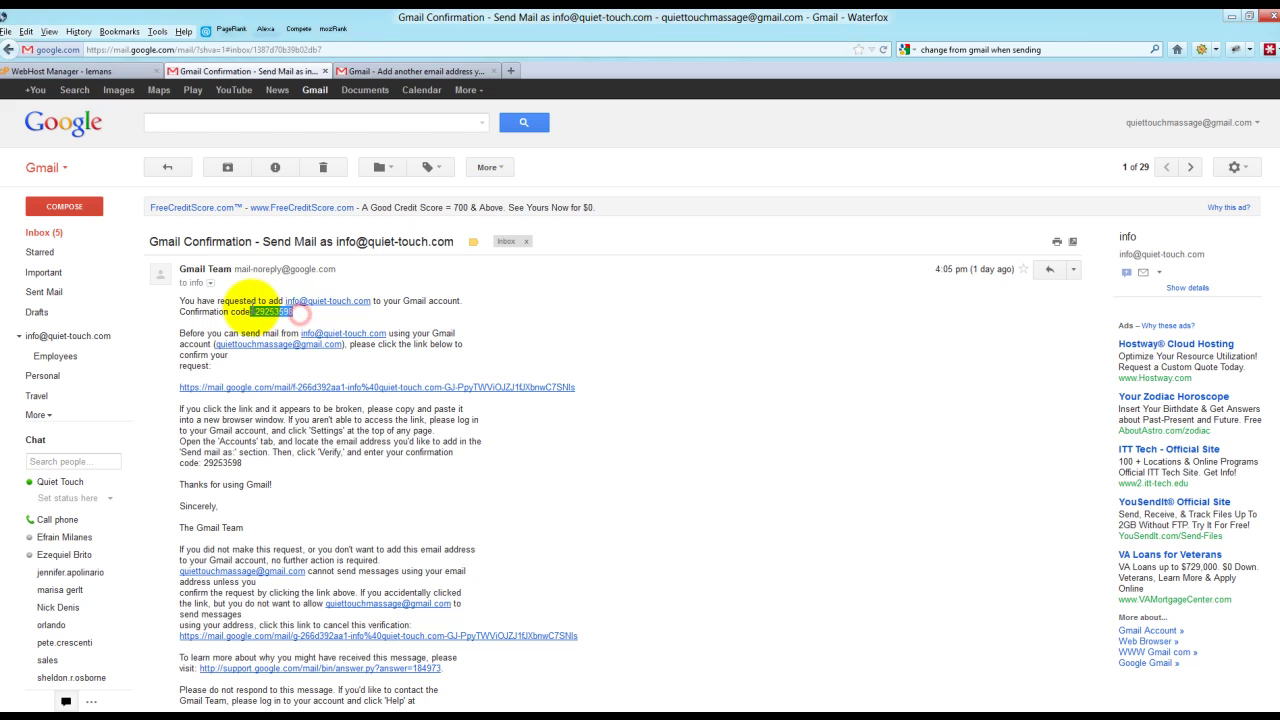
{"action": "right_click", "coordinate": [266, 314]}
{"action": "left_click", "coordinate": [282, 322]}
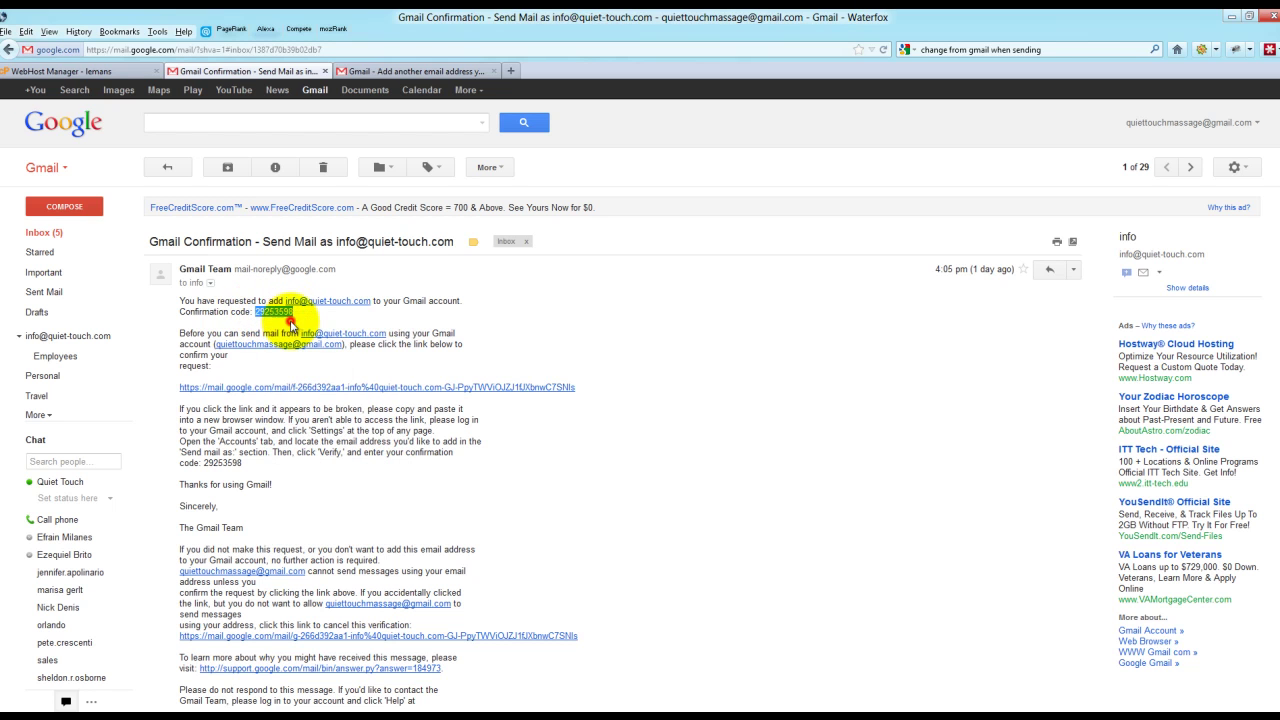
Paste the code into the verification field and verify the send-as address
{"action": "left_click", "coordinate": [386, 72]}
{"action": "right_click", "coordinate": [614, 190]}
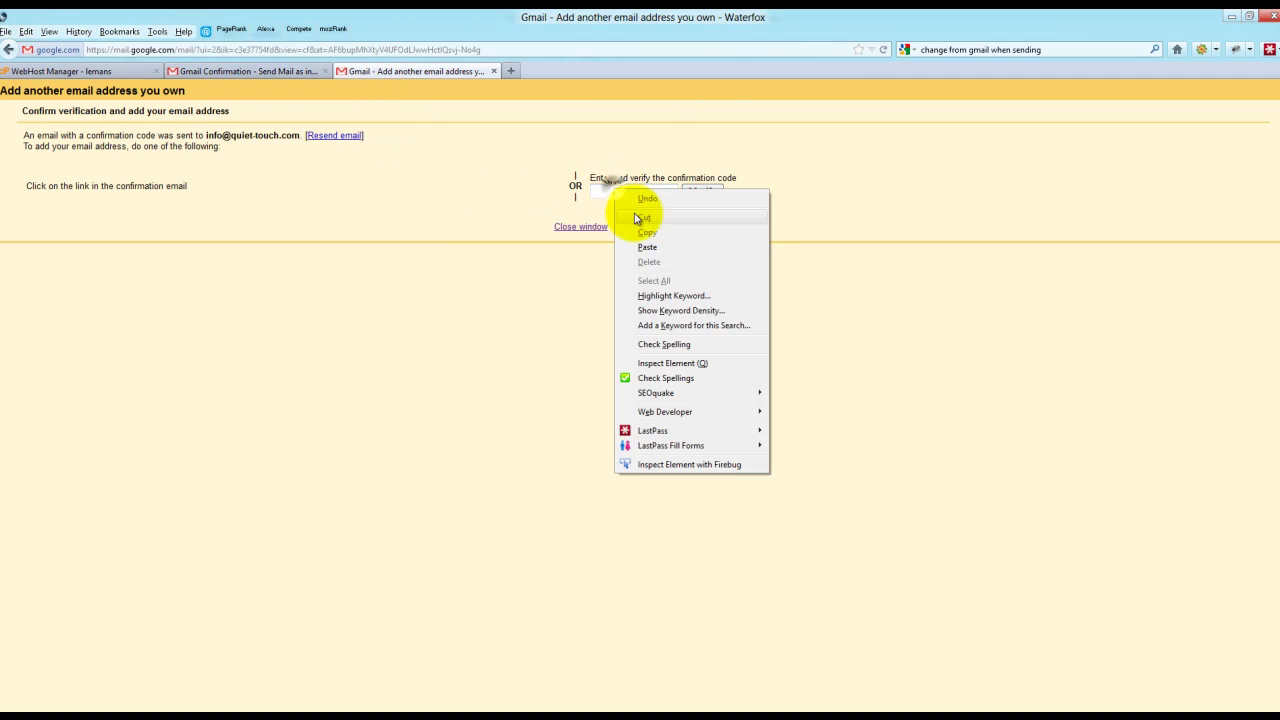
{"action": "left_click", "coordinate": [642, 248]}
{"action": "left_click", "coordinate": [703, 191]}
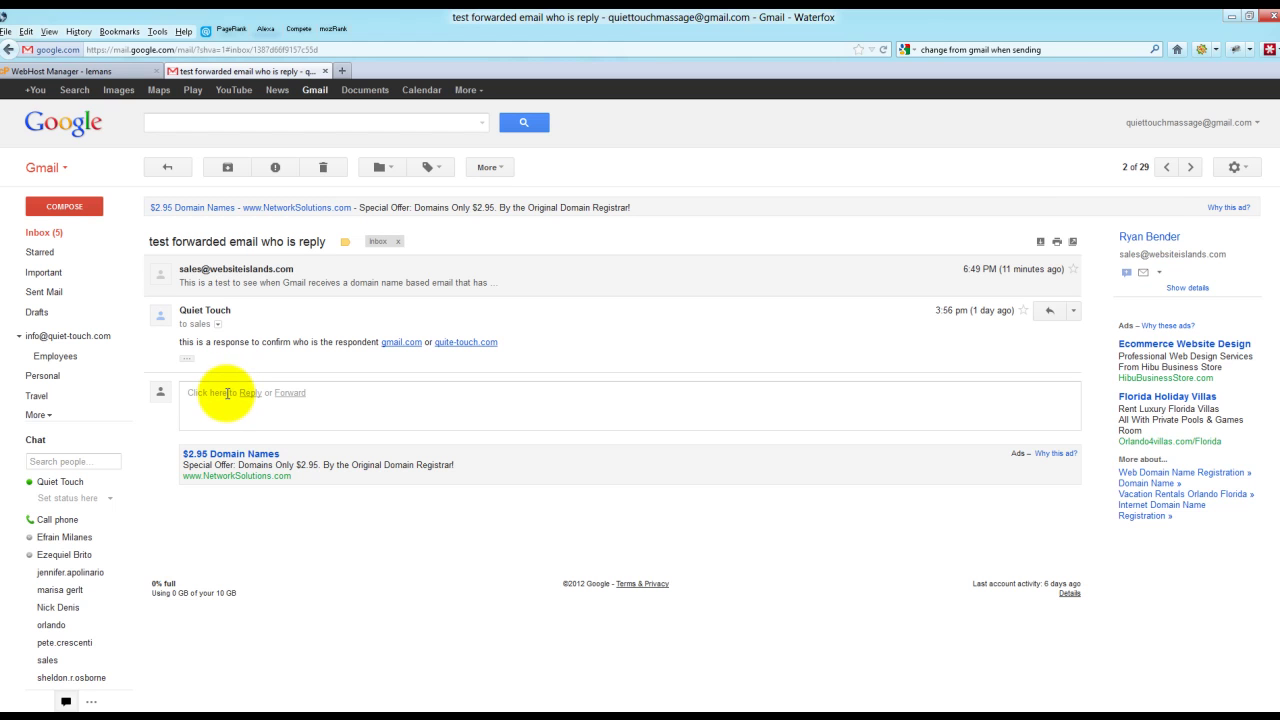
Reply from the domain's info address with the note 'now I have option to change who is the sender'
{"action": "left_click", "coordinate": [250, 393]}
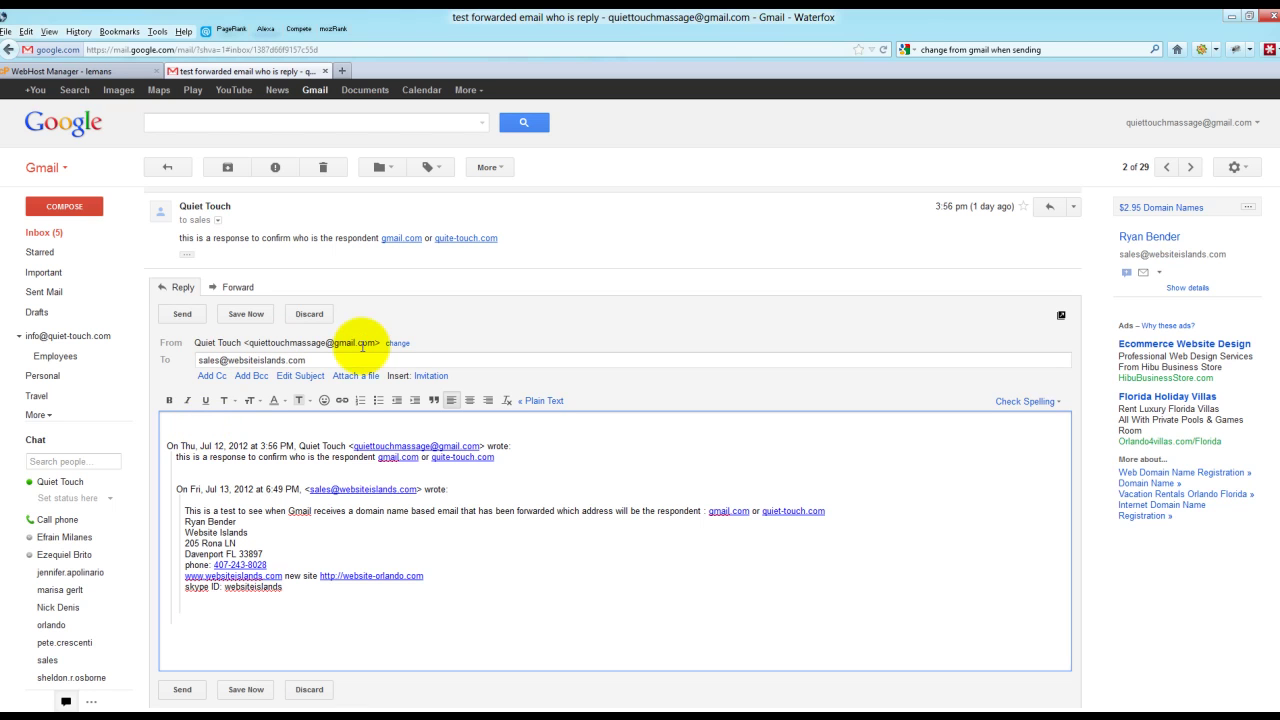
{"action": "left_click", "coordinate": [396, 344]}
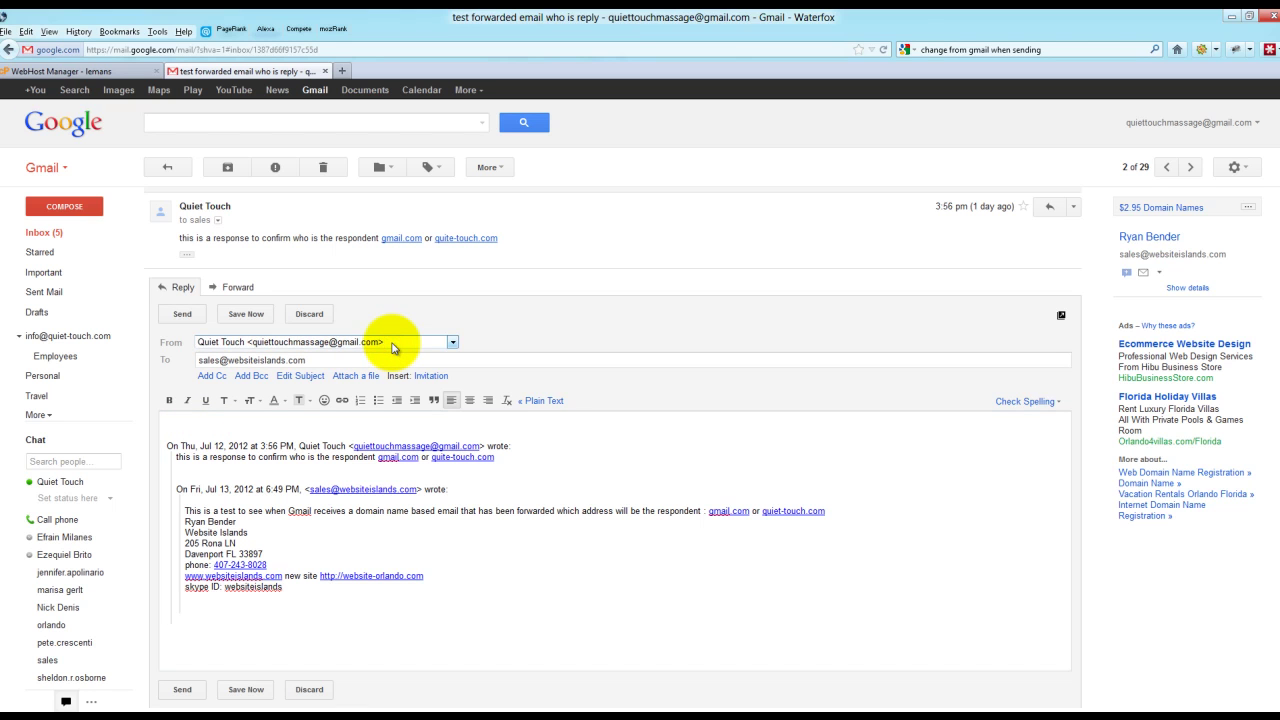
{"action": "left_click", "coordinate": [452, 342]}
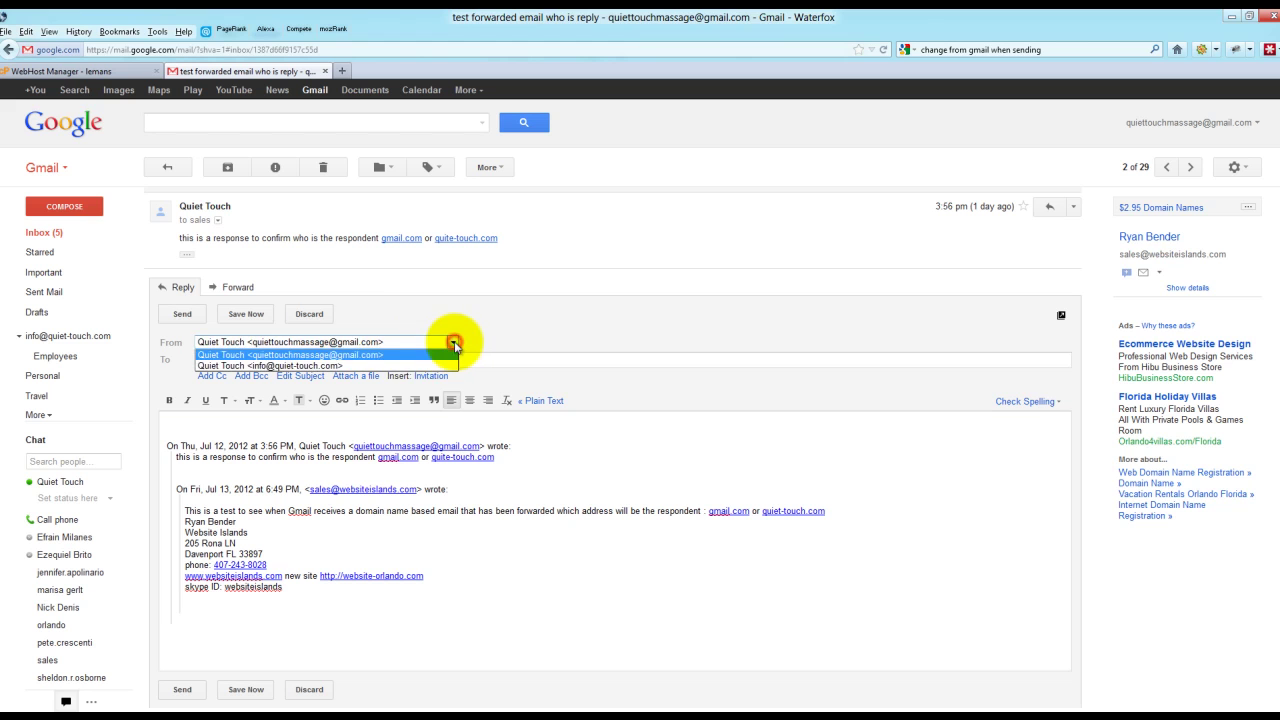
{"action": "left_click", "coordinate": [320, 366]}
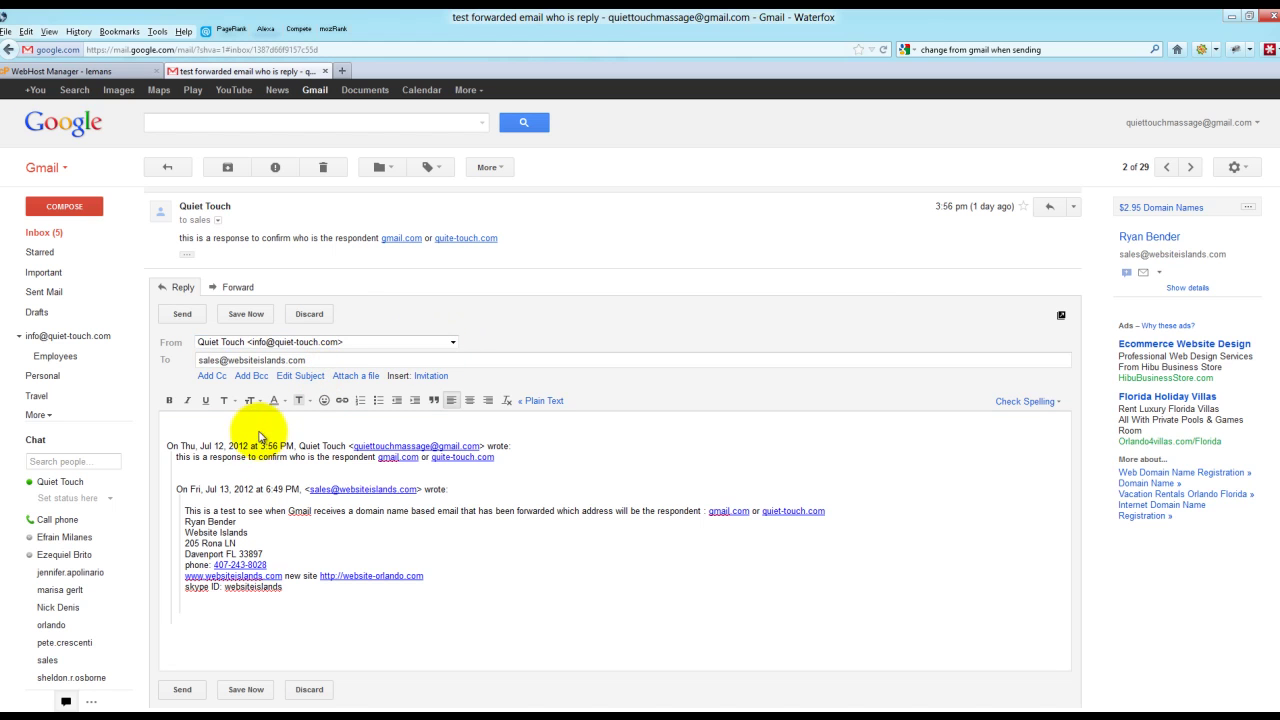
{"action": "left_click", "coordinate": [238, 432]}
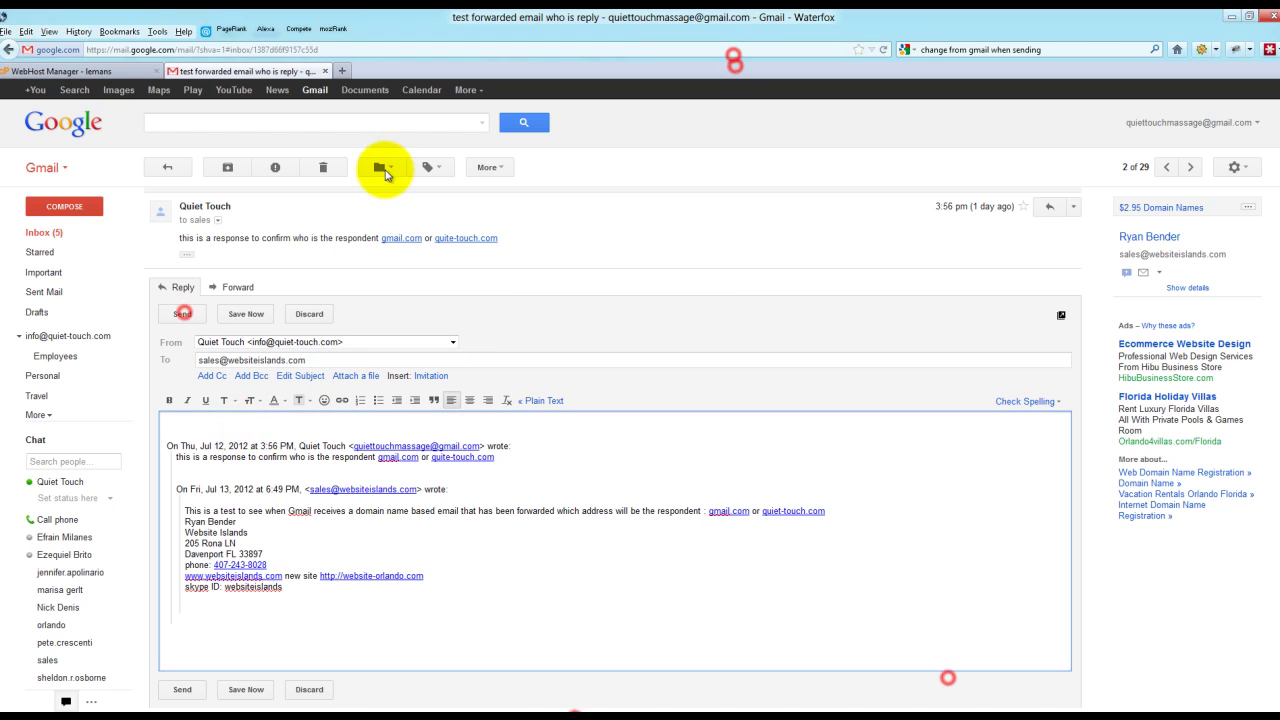
{"action": "type", "text": "now I have option to change who is the sender!"}
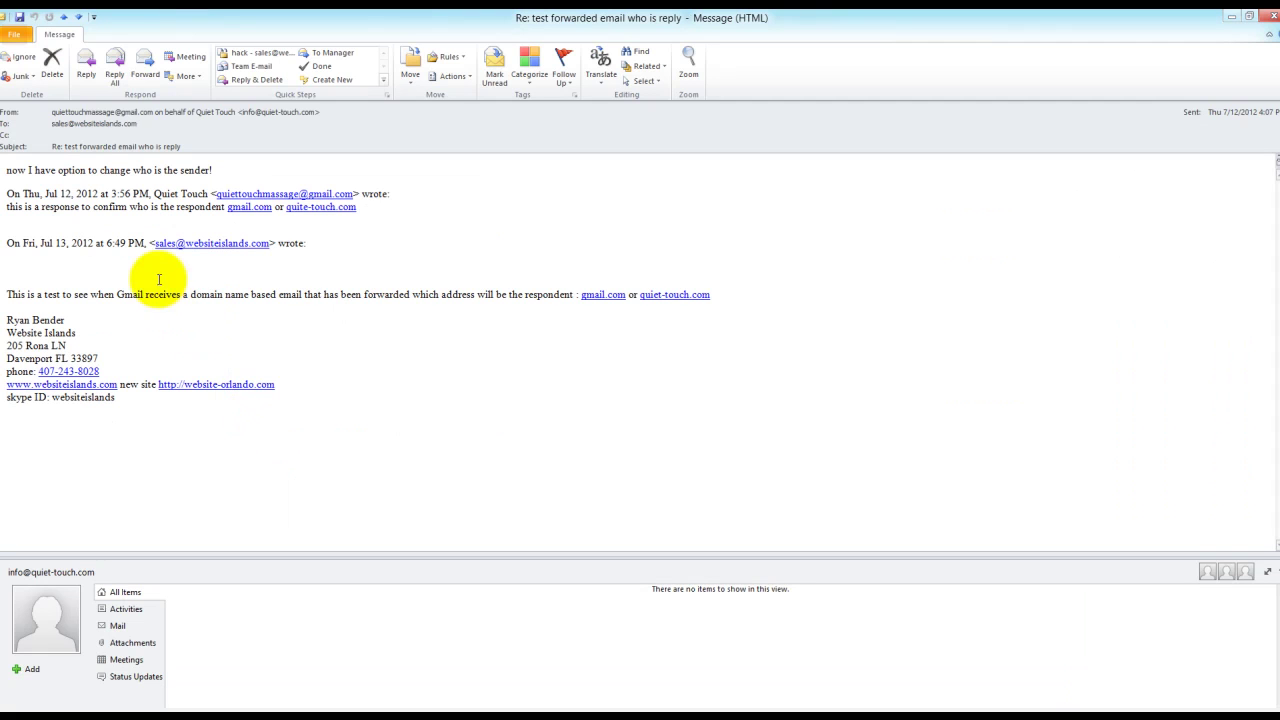
{"action": "left_click_drag", "start_coordinate": [340, 112], "coordinate": [95, 112]}
Write an Outlook reply saying replies now reach the domain and asking how to remove 'On Behalf Of'
{"action": "mouse_move", "coordinate": [87, 118]}
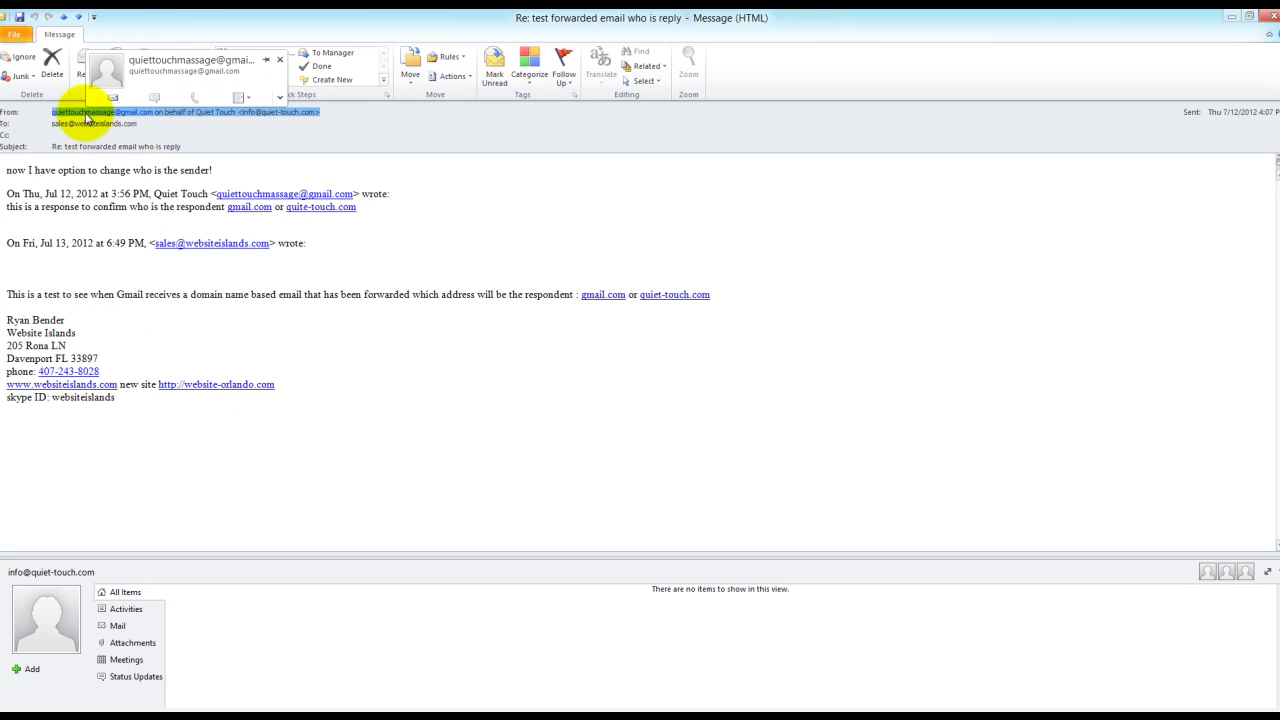
{"action": "left_click", "coordinate": [85, 68]}
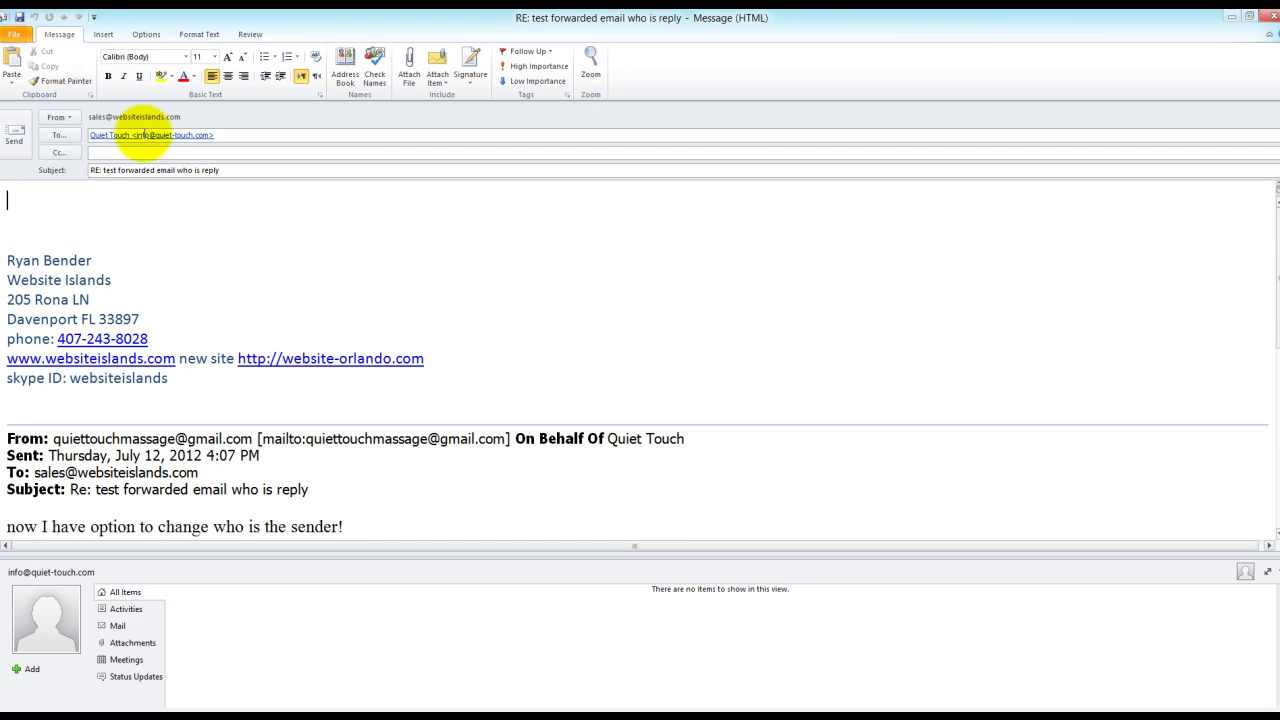
{"action": "left_click", "coordinate": [47, 201]}
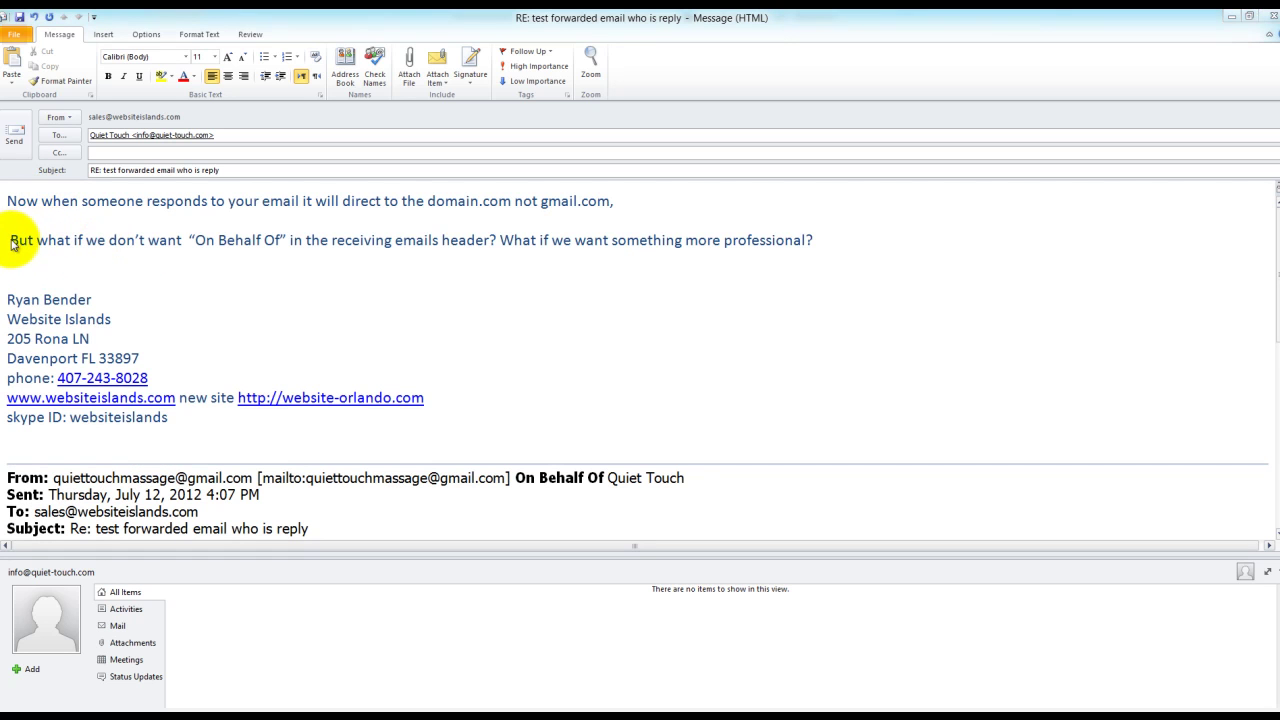
{"action": "left_click_drag", "start_coordinate": [20, 240], "coordinate": [492, 240]}
{"action": "left_click_drag", "start_coordinate": [699, 477], "coordinate": [525, 481]}
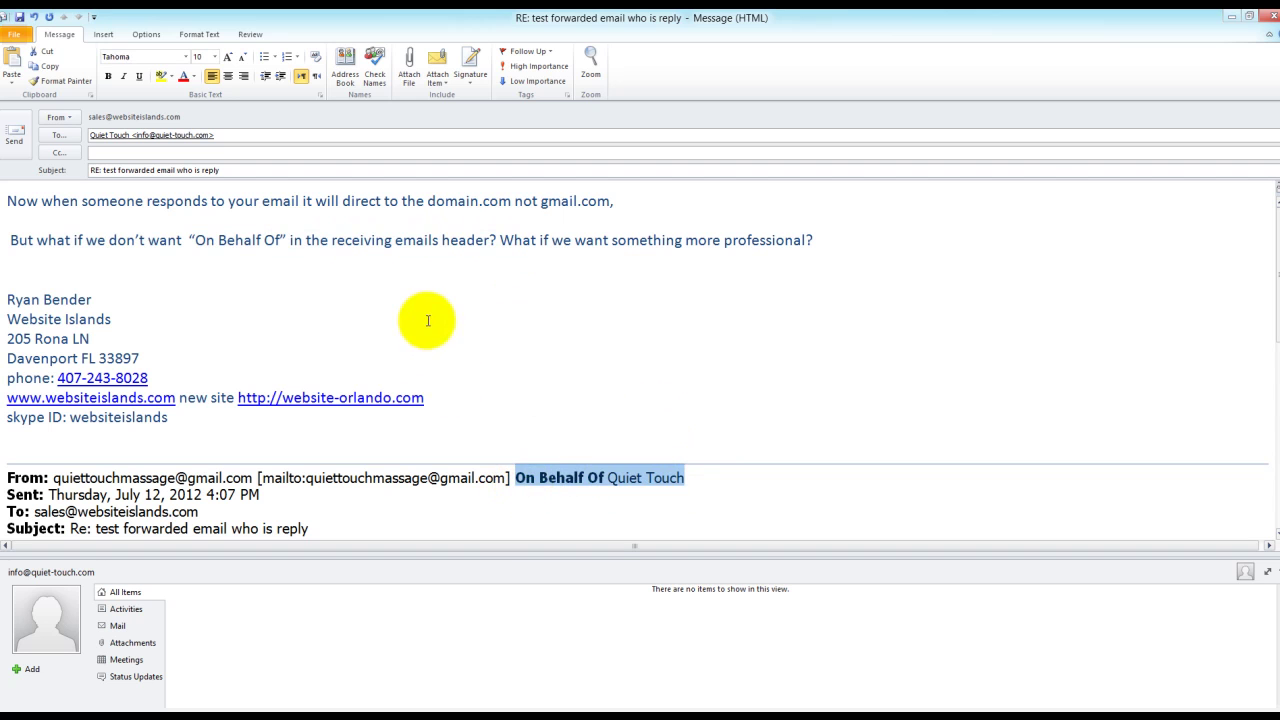
{"action": "left_click", "coordinate": [470, 272]}
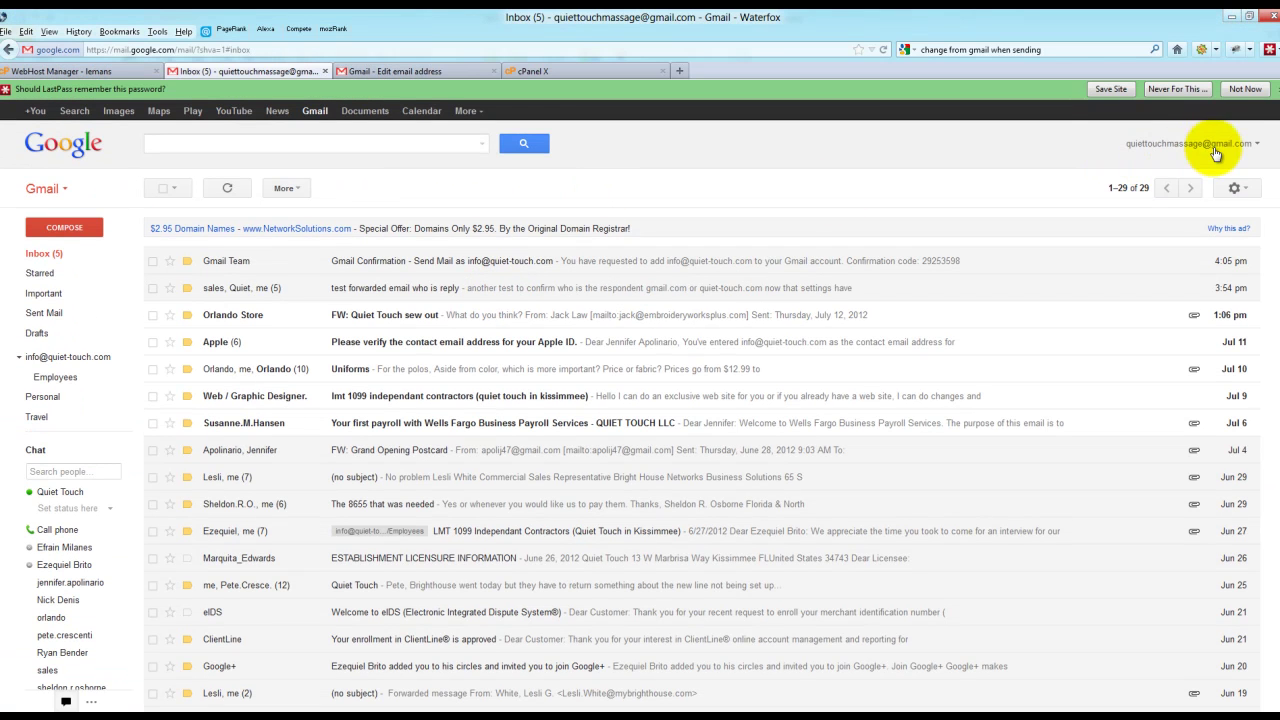
In Settings > Accounts and Import, select 'Reply from the same address the message was sent to'
{"action": "left_click", "coordinate": [1238, 190]}
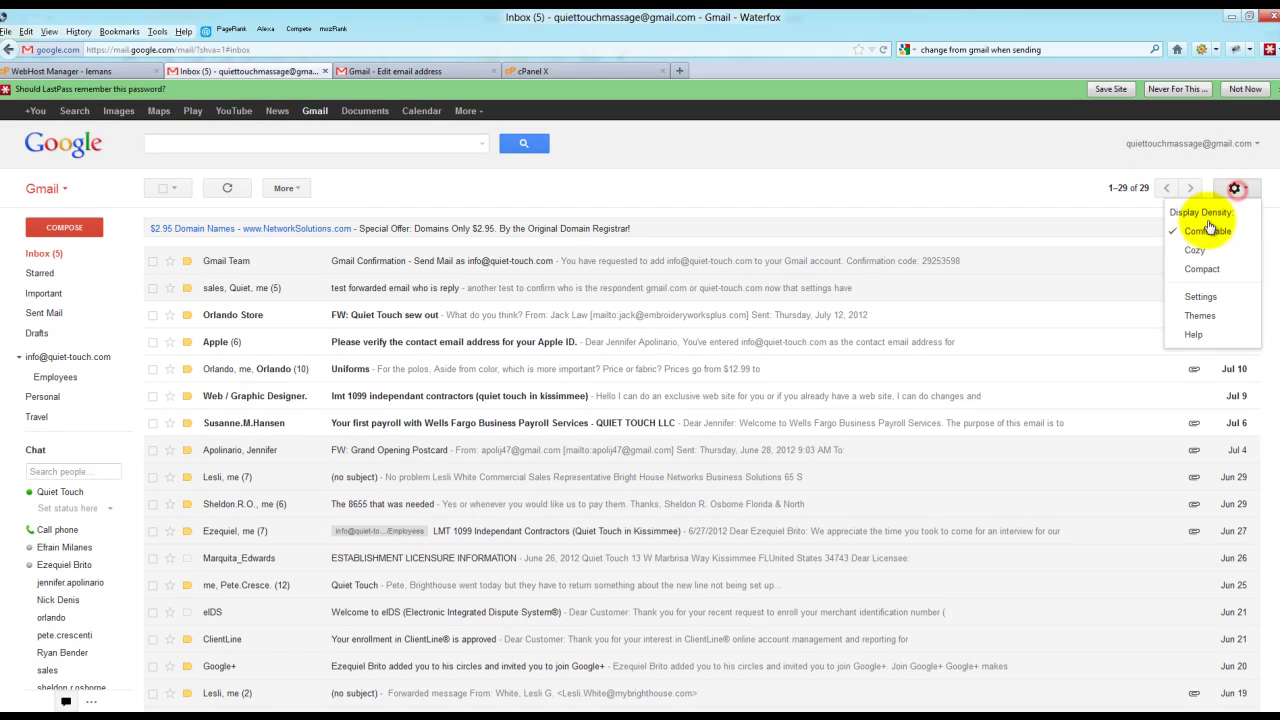
{"action": "left_click", "coordinate": [1190, 295]}
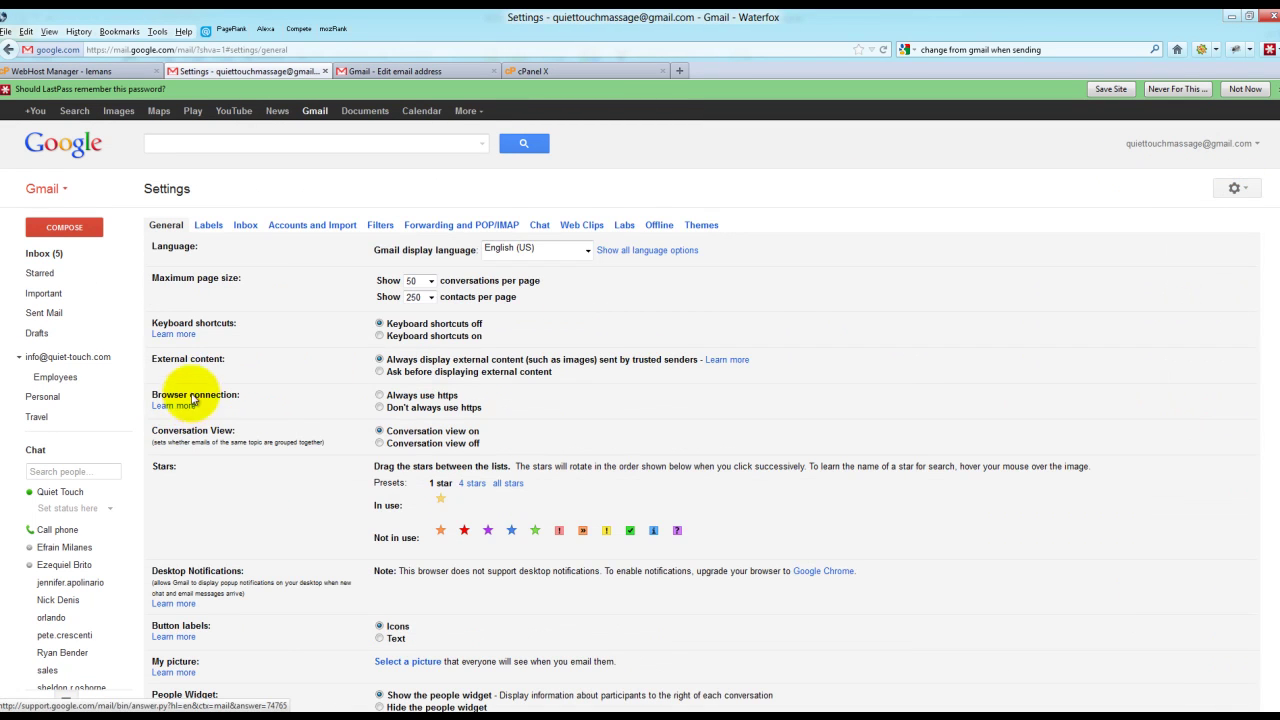
{"action": "left_click", "coordinate": [291, 226]}
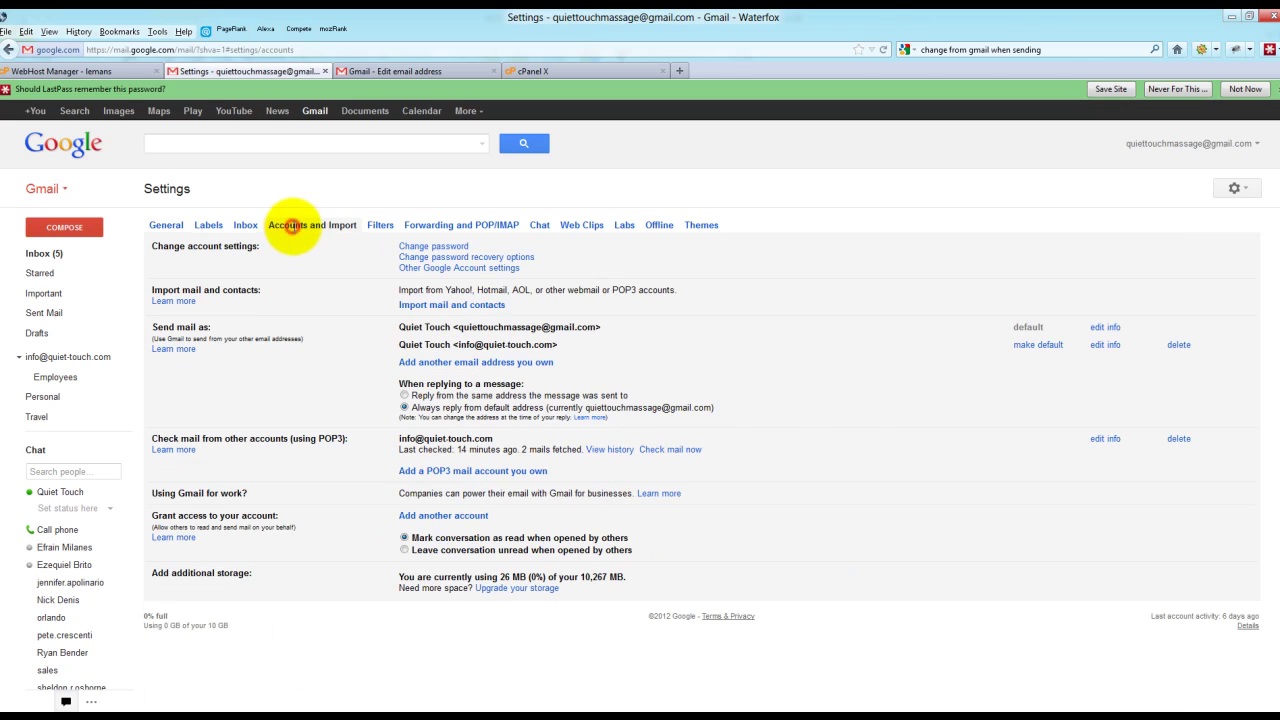
{"action": "left_click", "coordinate": [405, 396]}
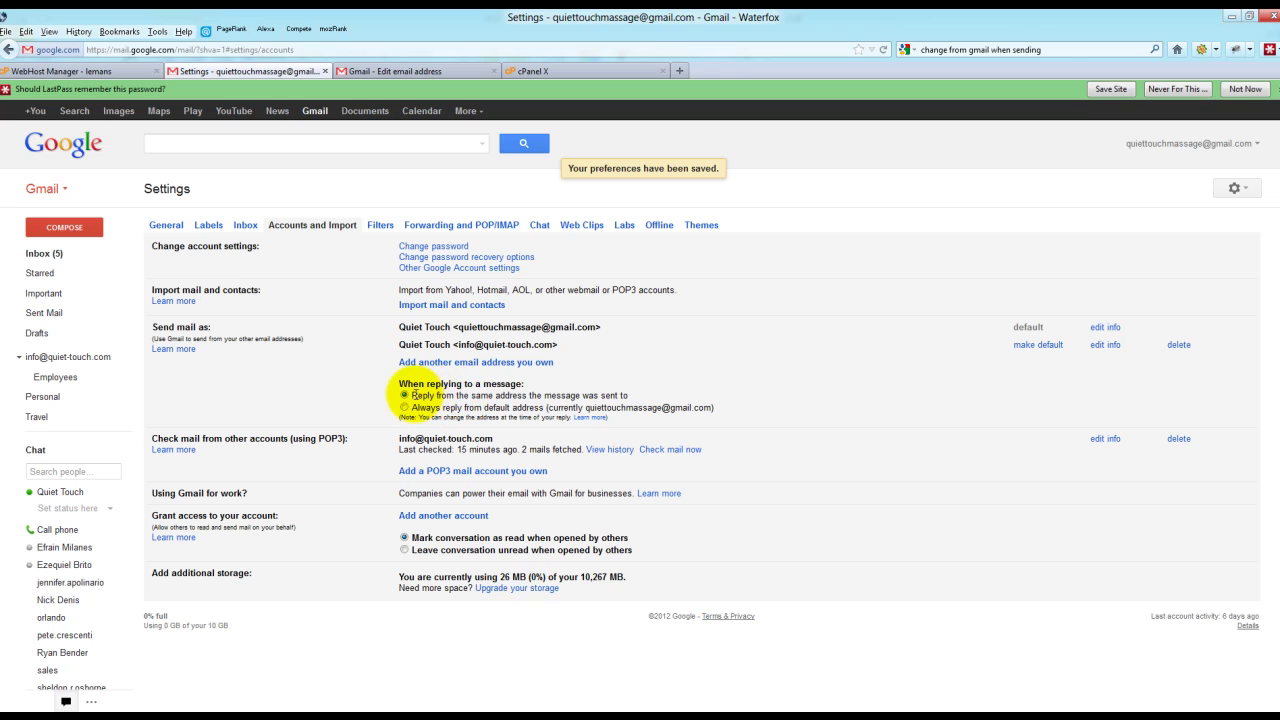
{"action": "left_click_drag", "start_coordinate": [411, 395], "coordinate": [660, 402]}
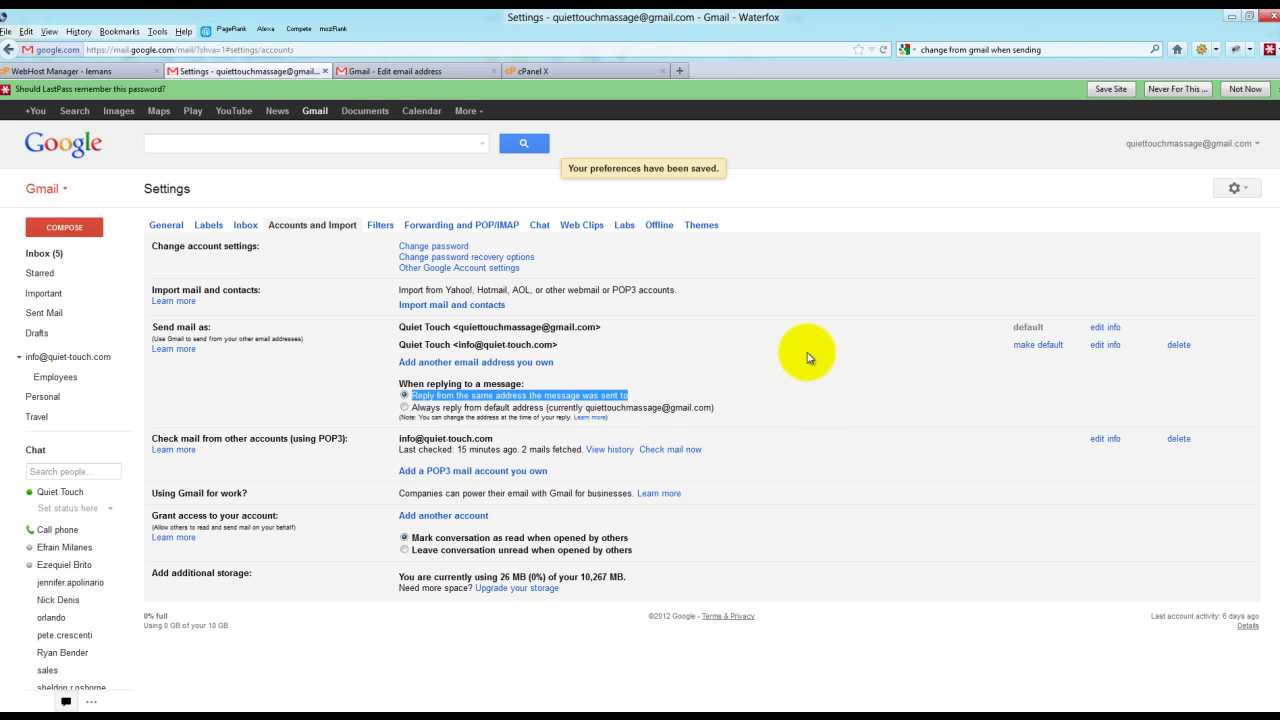
{"action": "left_click", "coordinate": [877, 352]}
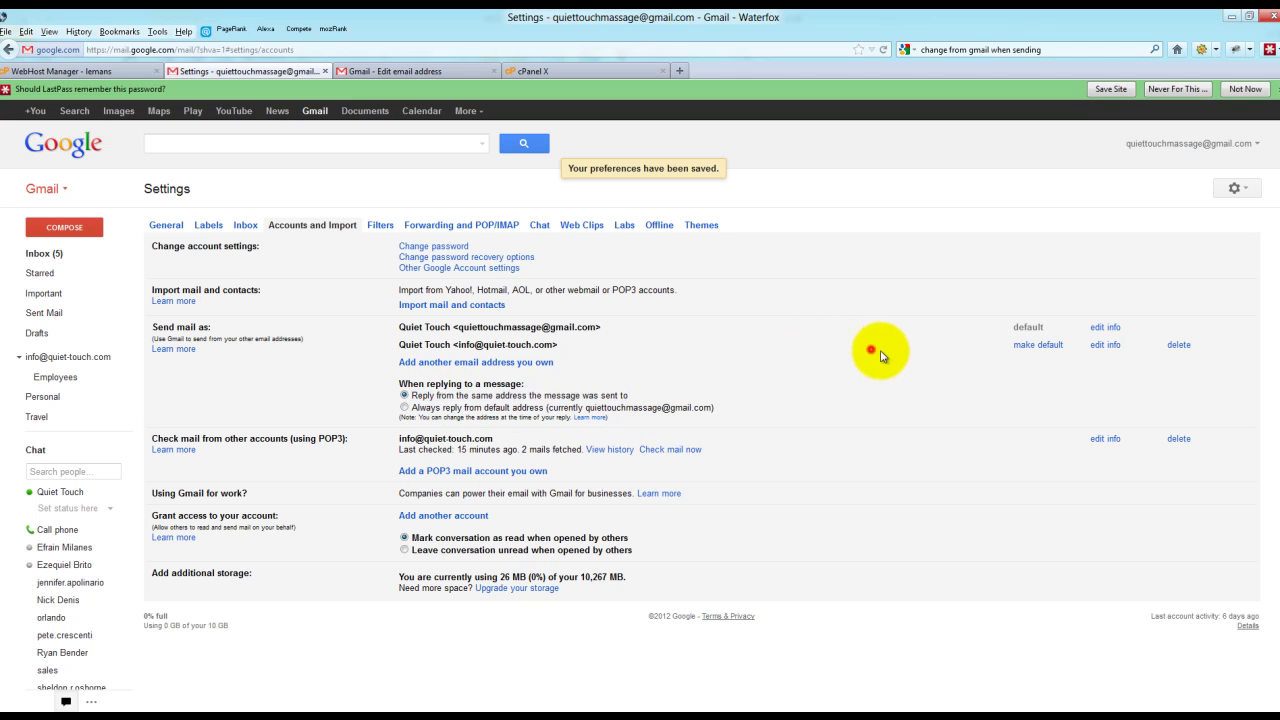
Edit the domain's info sending address and choose 'Send through quiet-touch.com SMTP servers'
{"action": "left_click", "coordinate": [1112, 346]}
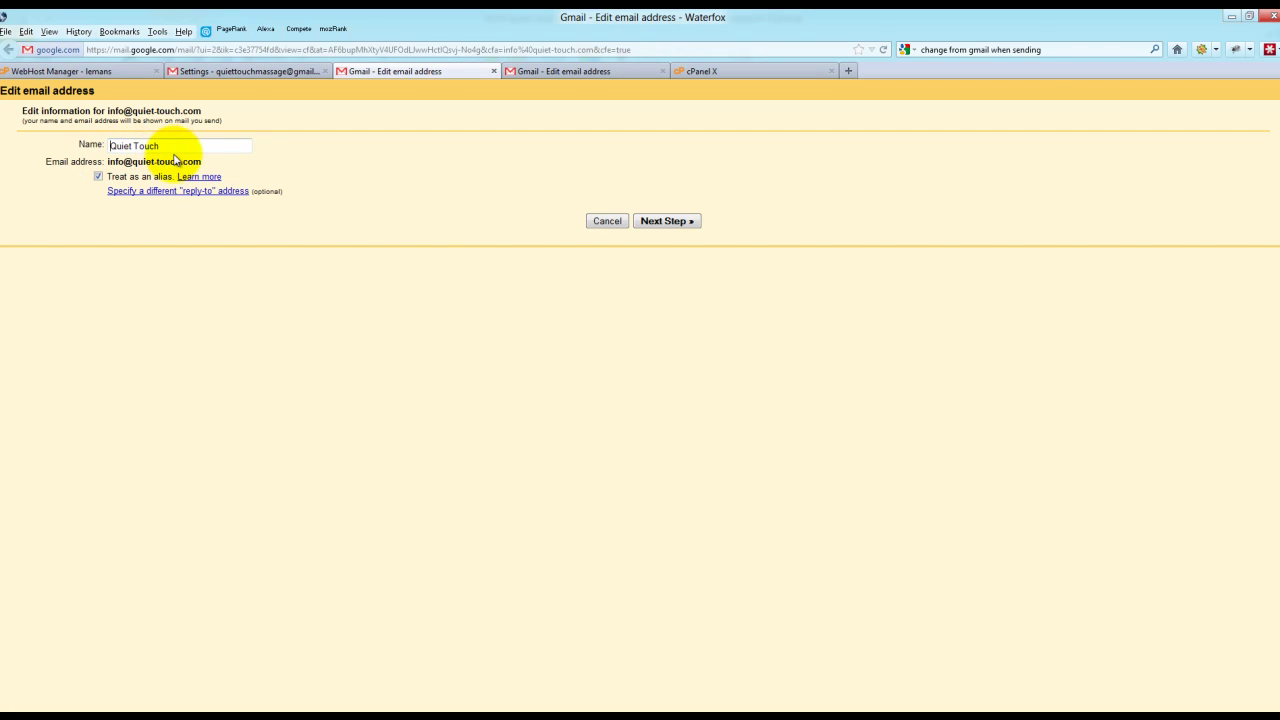
{"action": "left_click", "coordinate": [651, 230]}
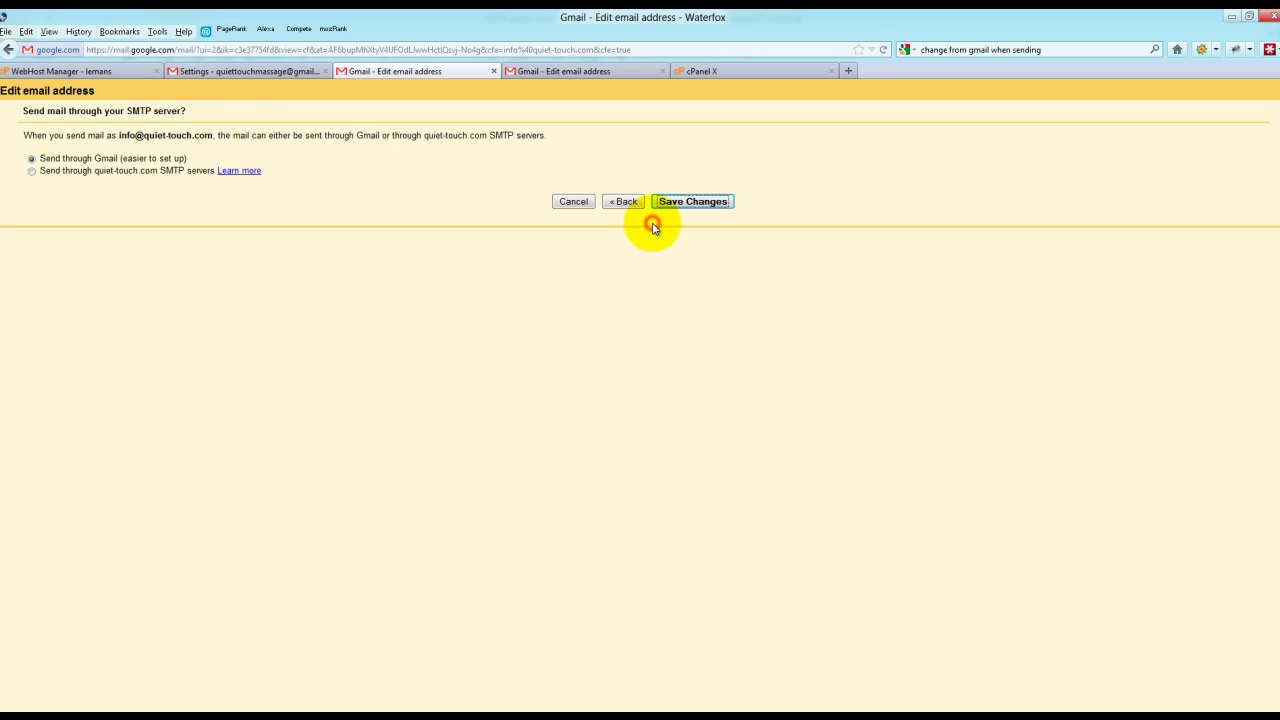
{"action": "left_click", "coordinate": [33, 172]}
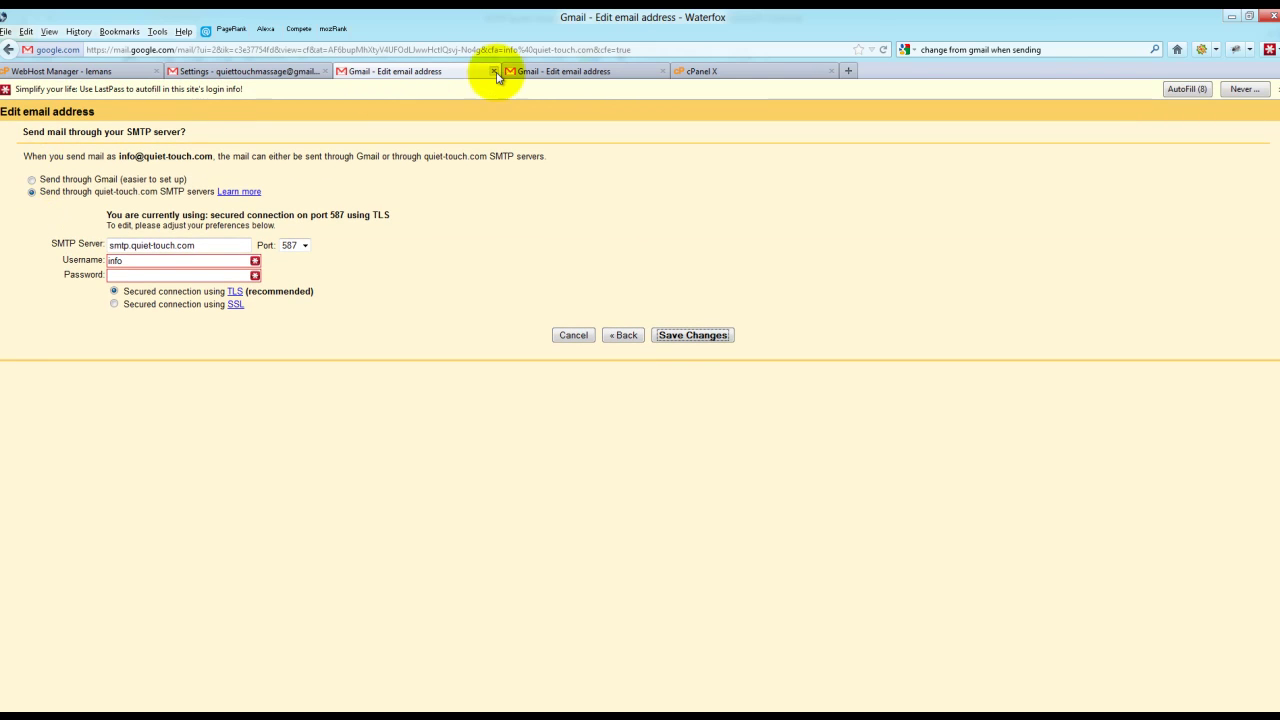
{"action": "left_click", "coordinate": [544, 73]}
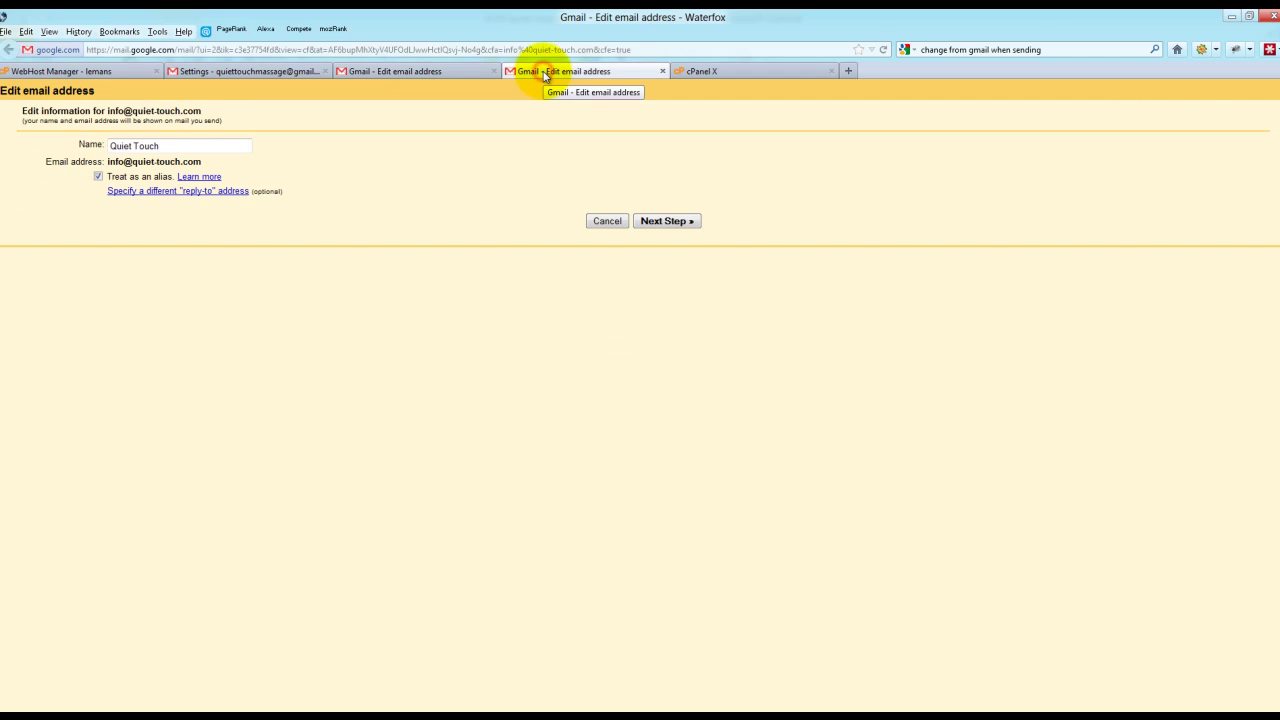
Open Configure Mail Client for the info account from cPanel's Email Accounts list
{"action": "left_click", "coordinate": [660, 71]}
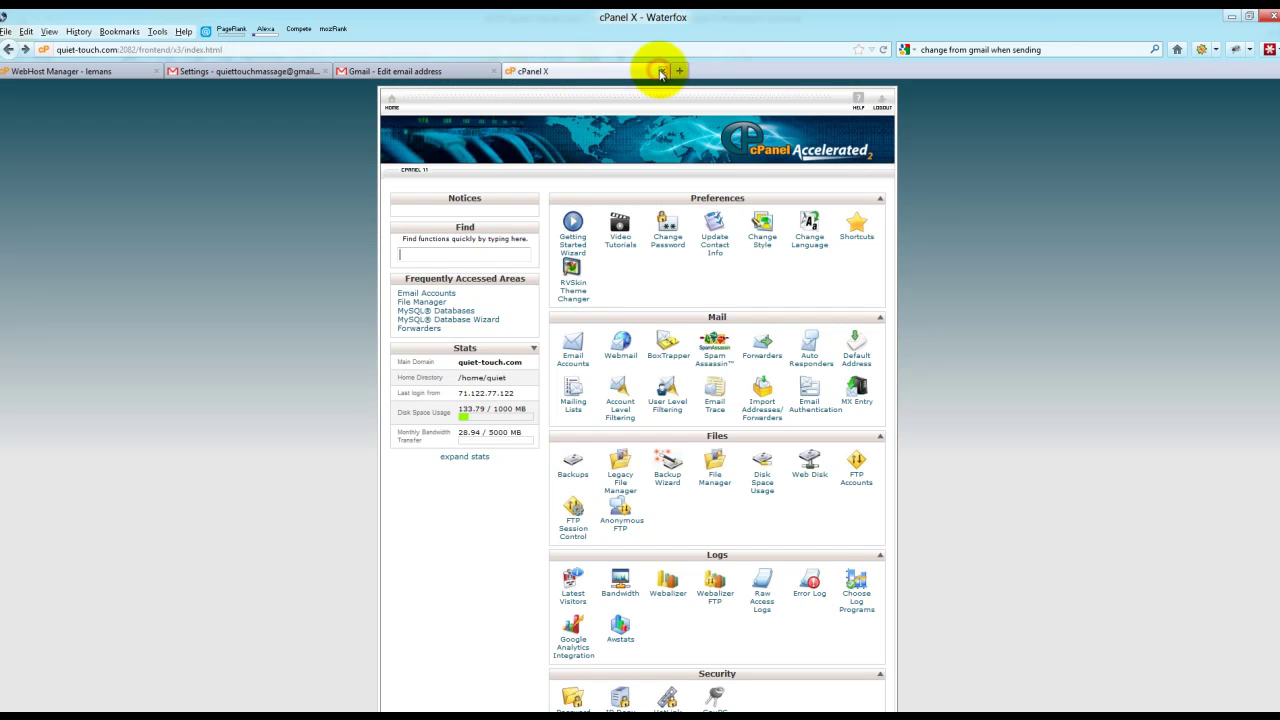
{"action": "left_click", "coordinate": [576, 350]}
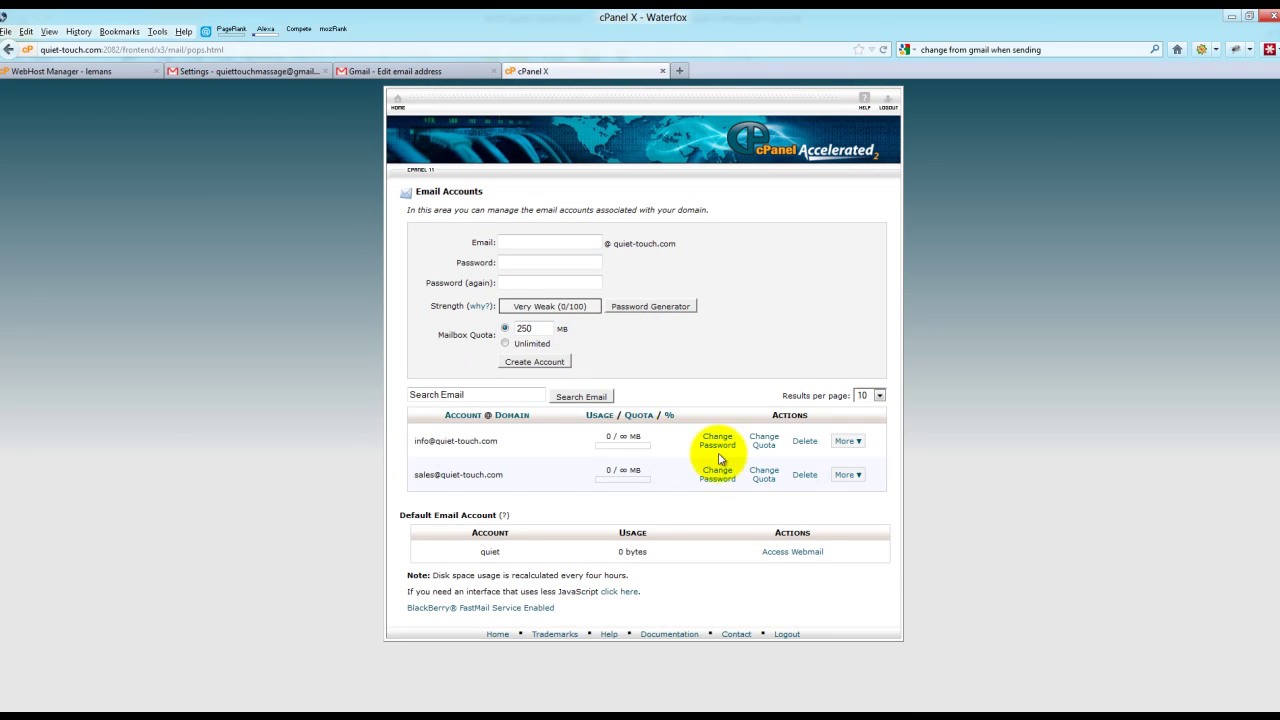
{"action": "left_click", "coordinate": [851, 445]}
{"action": "left_click", "coordinate": [838, 477]}
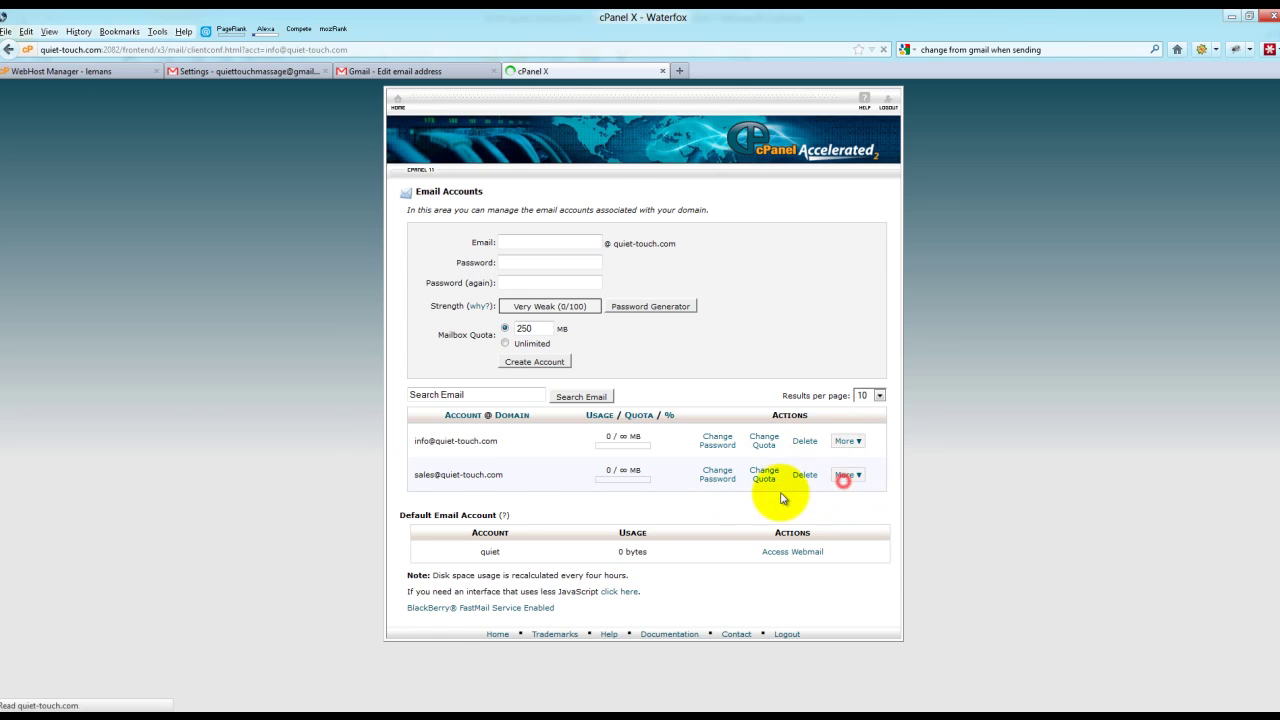
Copy the info mailbox's mail server username from the manual settings
{"action": "left_click_drag", "start_coordinate": [694, 543], "coordinate": [365, 464]}
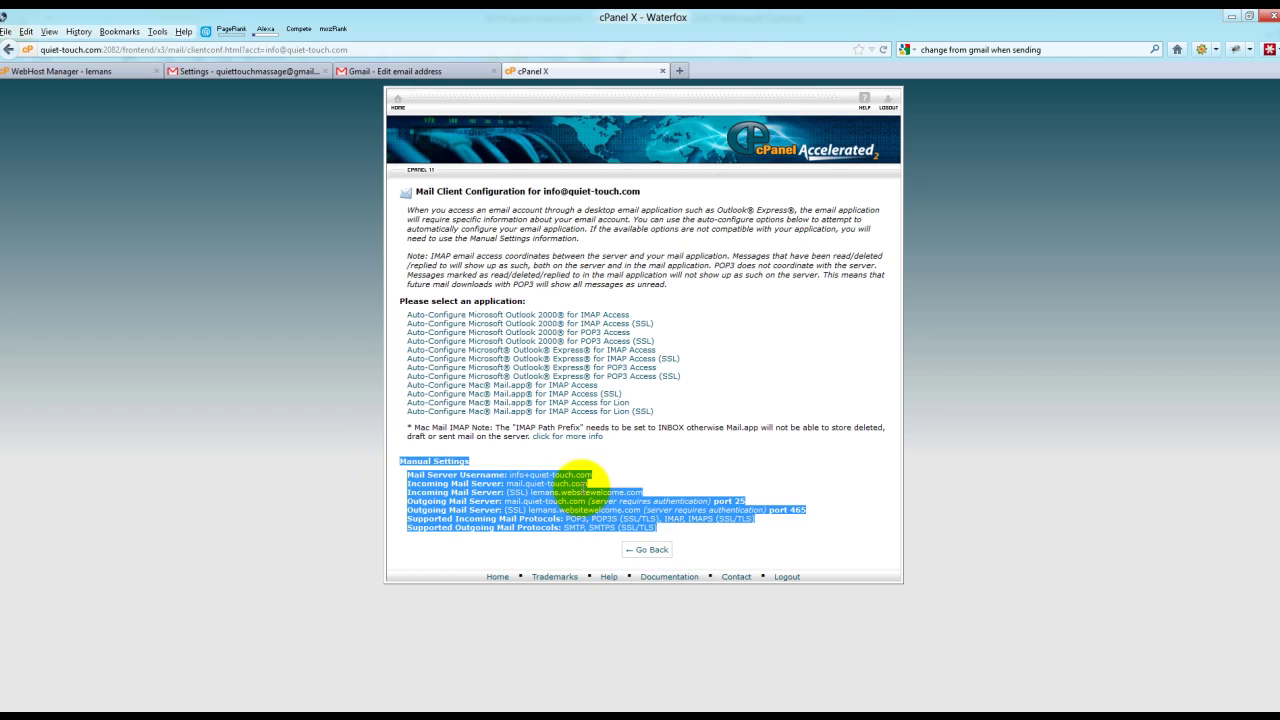
{"action": "left_click", "coordinate": [575, 486]}
{"action": "left_click_drag", "start_coordinate": [594, 476], "coordinate": [507, 475]}
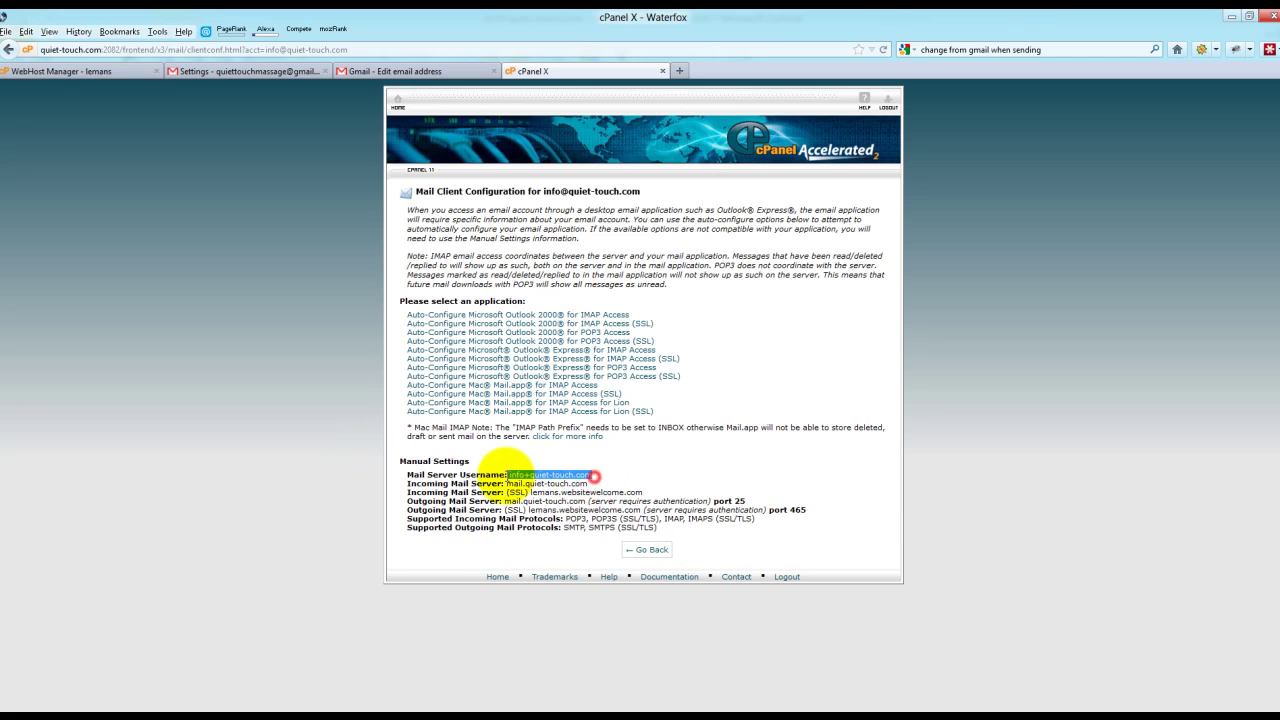
{"action": "right_click", "coordinate": [531, 477]}
{"action": "left_click", "coordinate": [541, 485]}
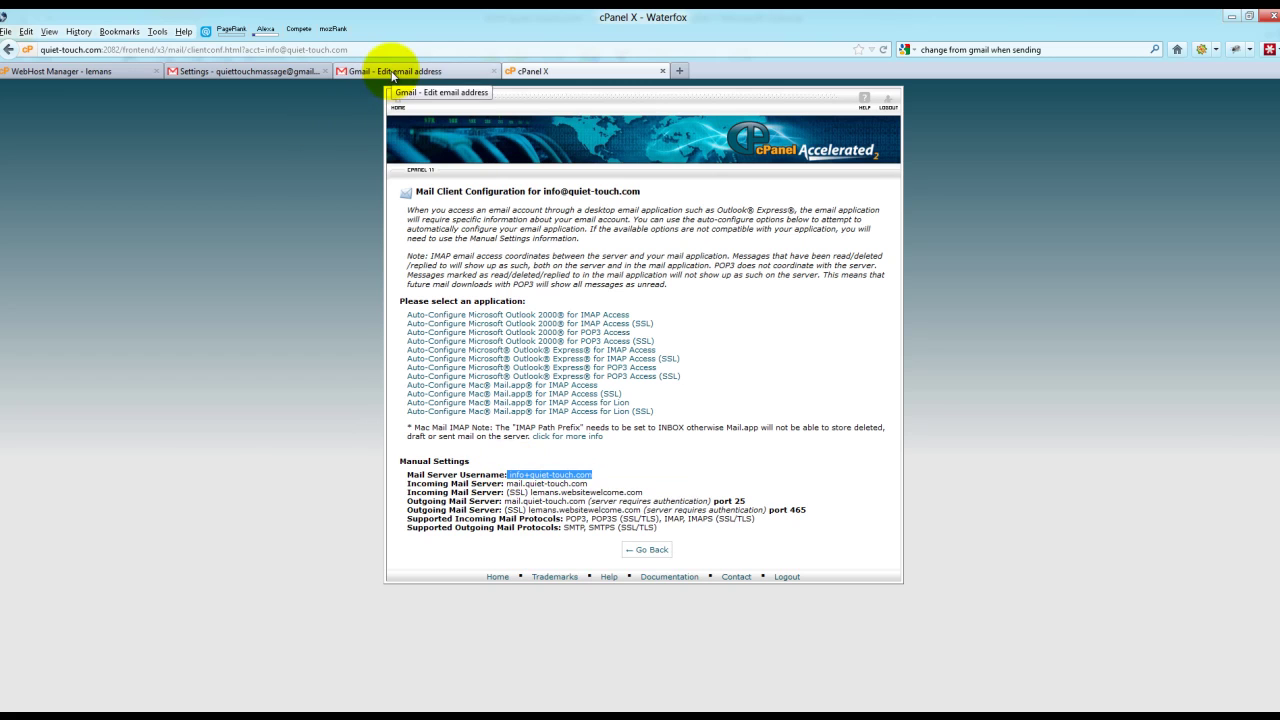
Set Gmail's SMTP username to the full domain address and enter the mailbox password
{"action": "left_click", "coordinate": [392, 72]}
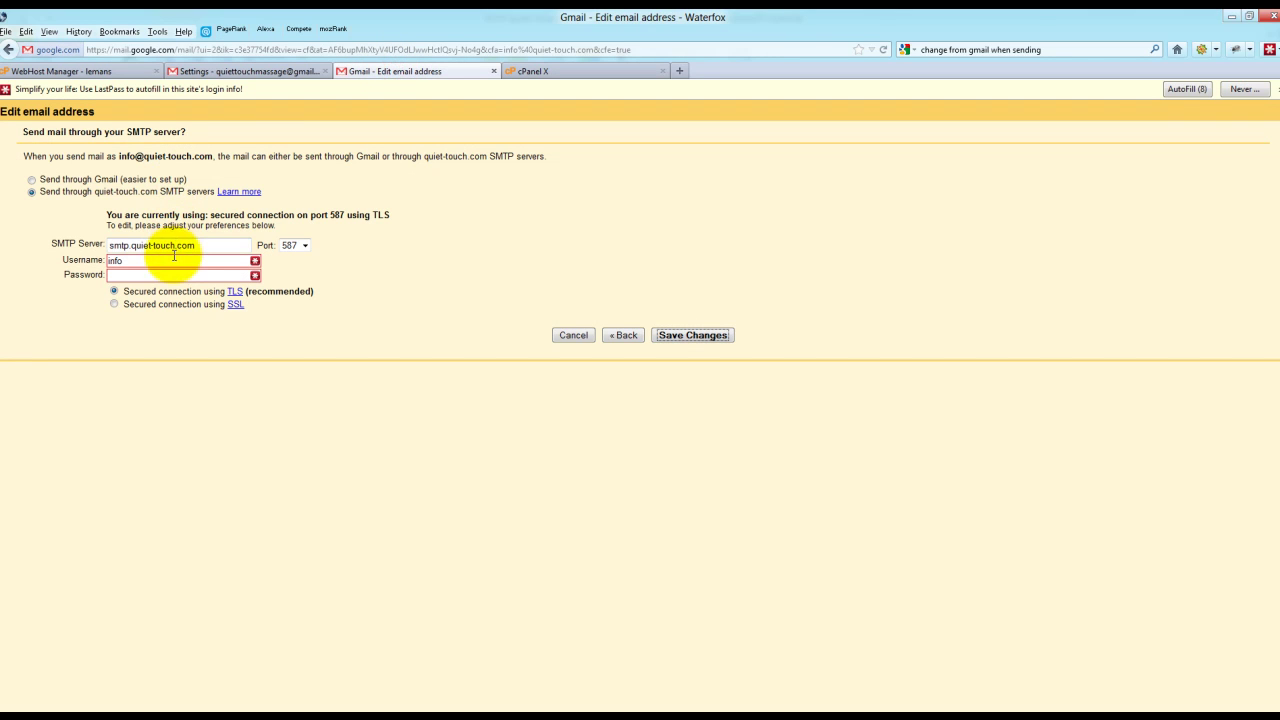
{"action": "left_click_drag", "start_coordinate": [160, 260], "coordinate": [81, 250]}
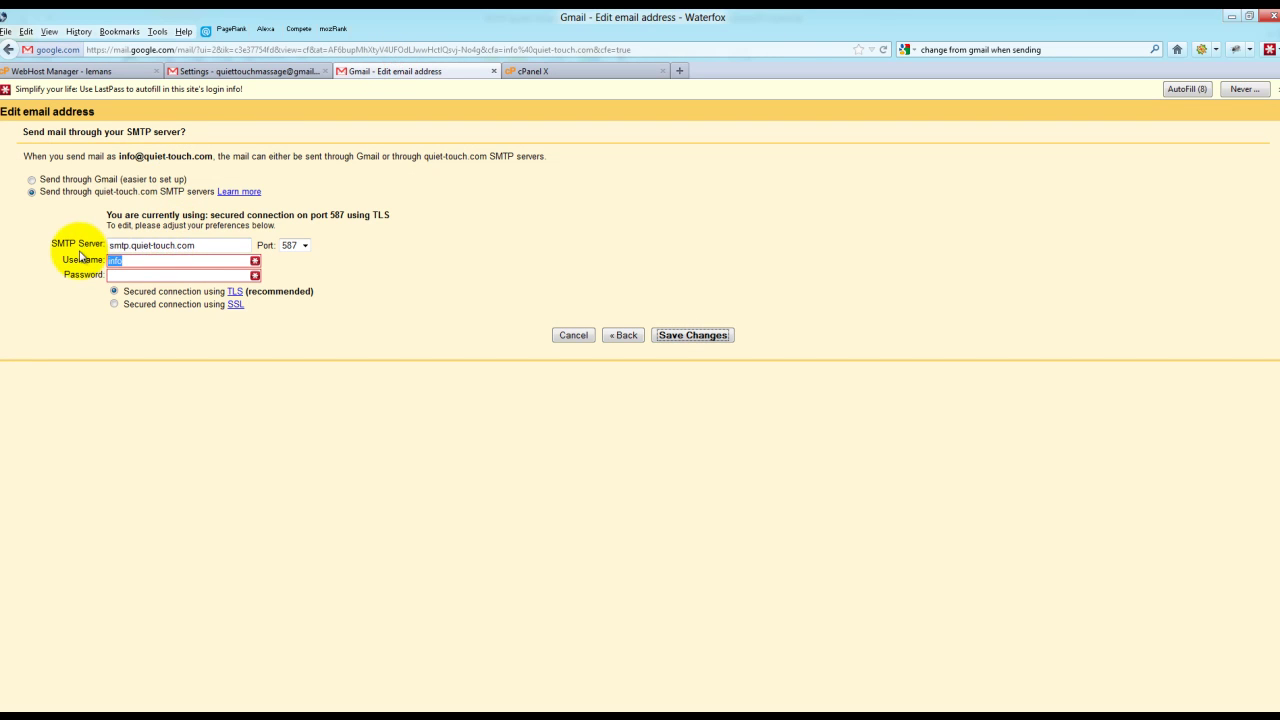
{"action": "key", "text": "Down"}
{"action": "key", "text": "Return"}
{"action": "left_click", "coordinate": [123, 261]}
{"action": "left_click", "coordinate": [125, 274]}
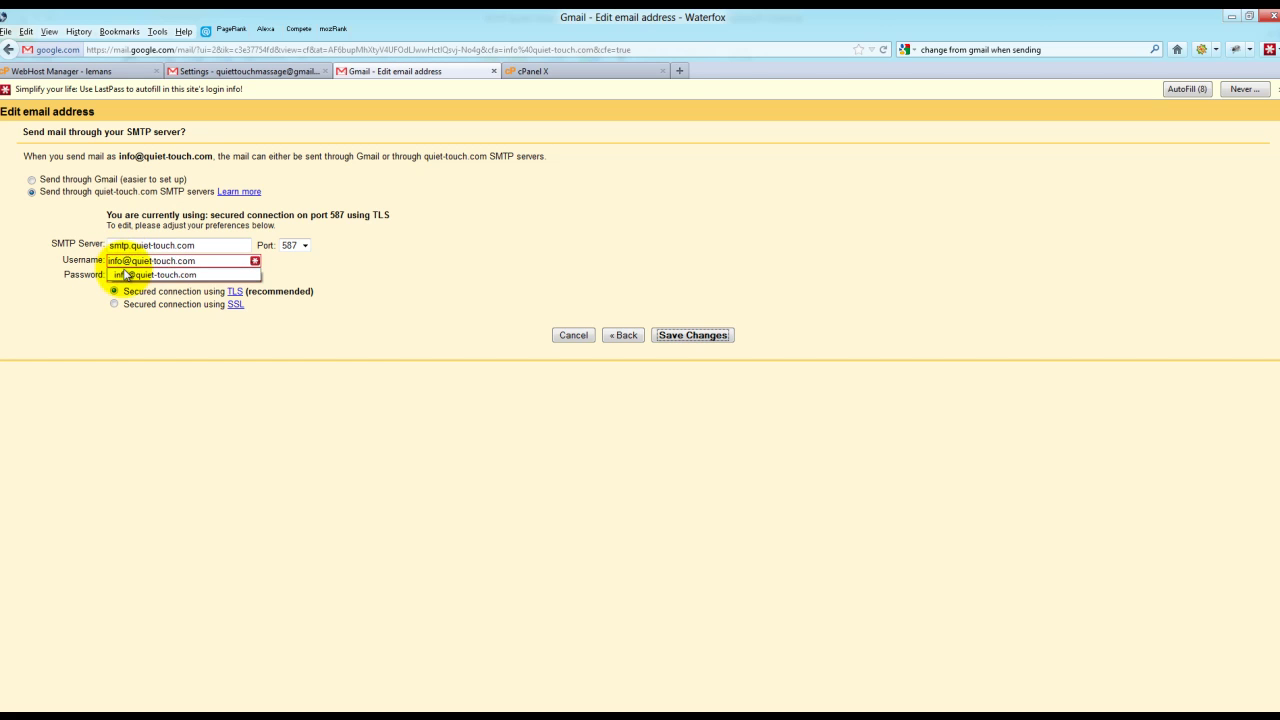
{"action": "left_click", "coordinate": [86, 291]}
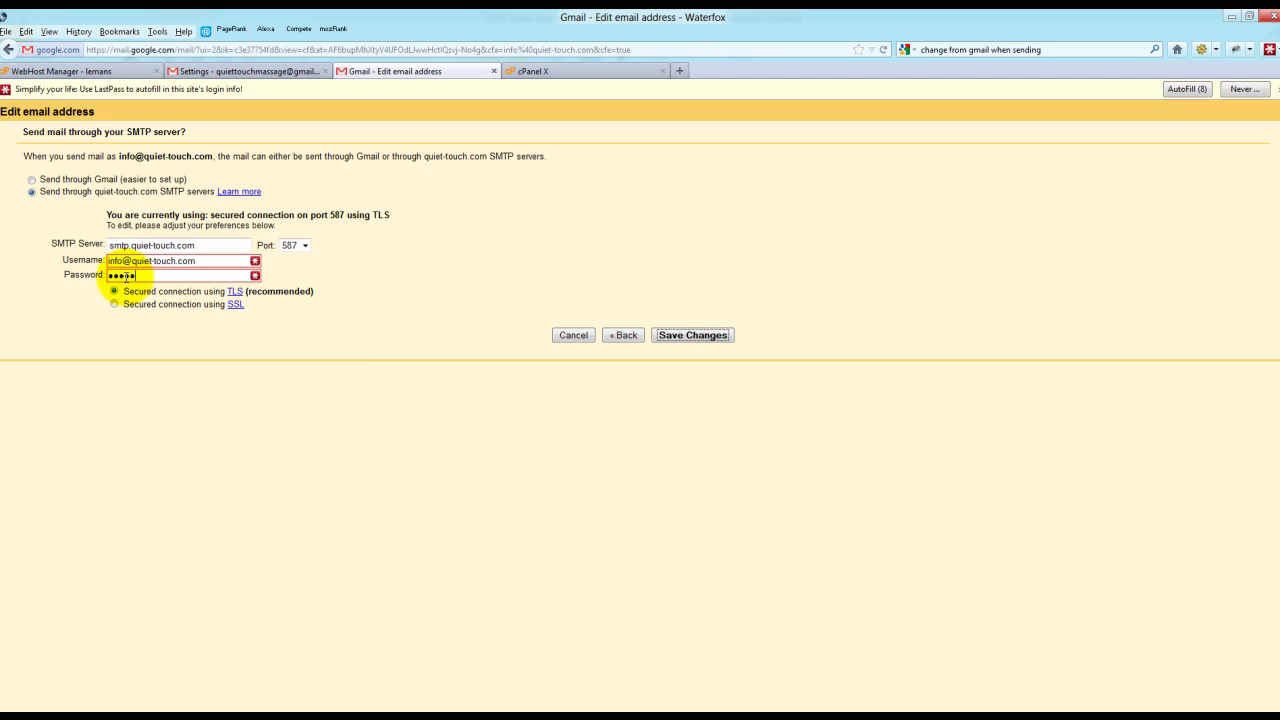
{"action": "left_click_drag", "start_coordinate": [101, 244], "coordinate": [45, 246]}
{"action": "left_click", "coordinate": [530, 71]}
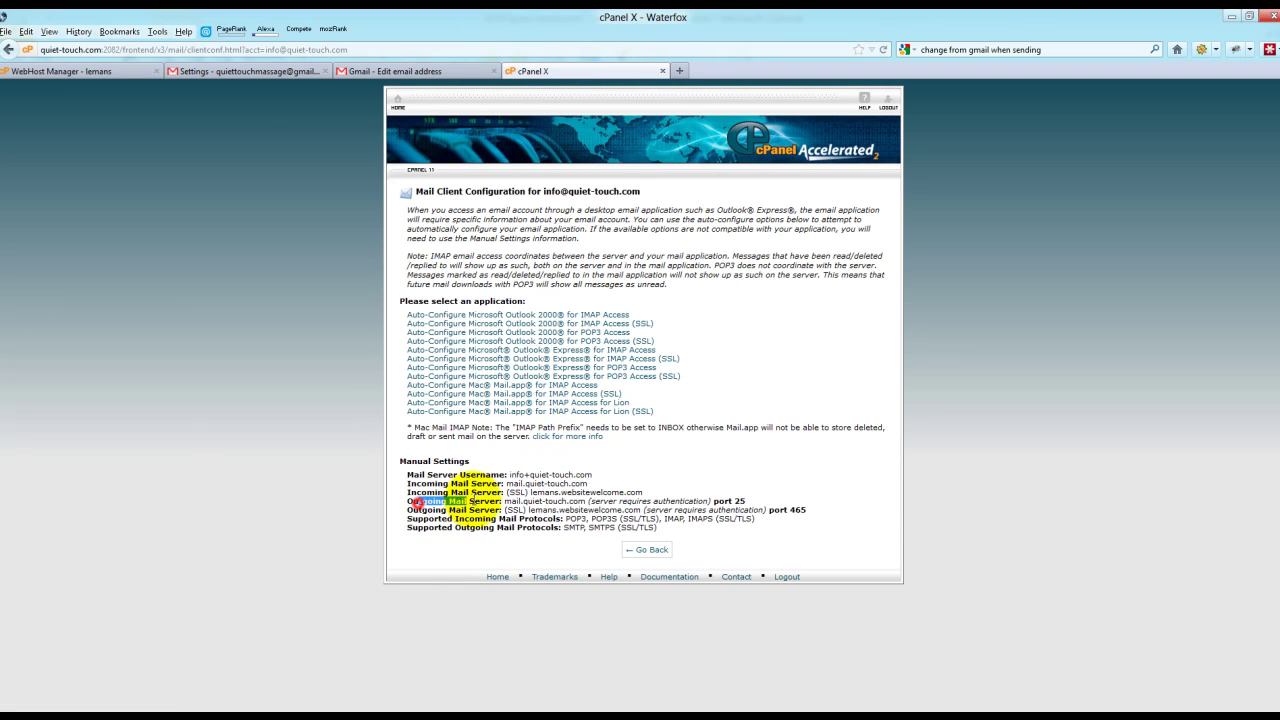
Copy the SSL outgoing server lemans.websitewelcome.com (port 465) from cPanel's mail settings
{"action": "left_click_drag", "start_coordinate": [502, 501], "coordinate": [418, 501]}
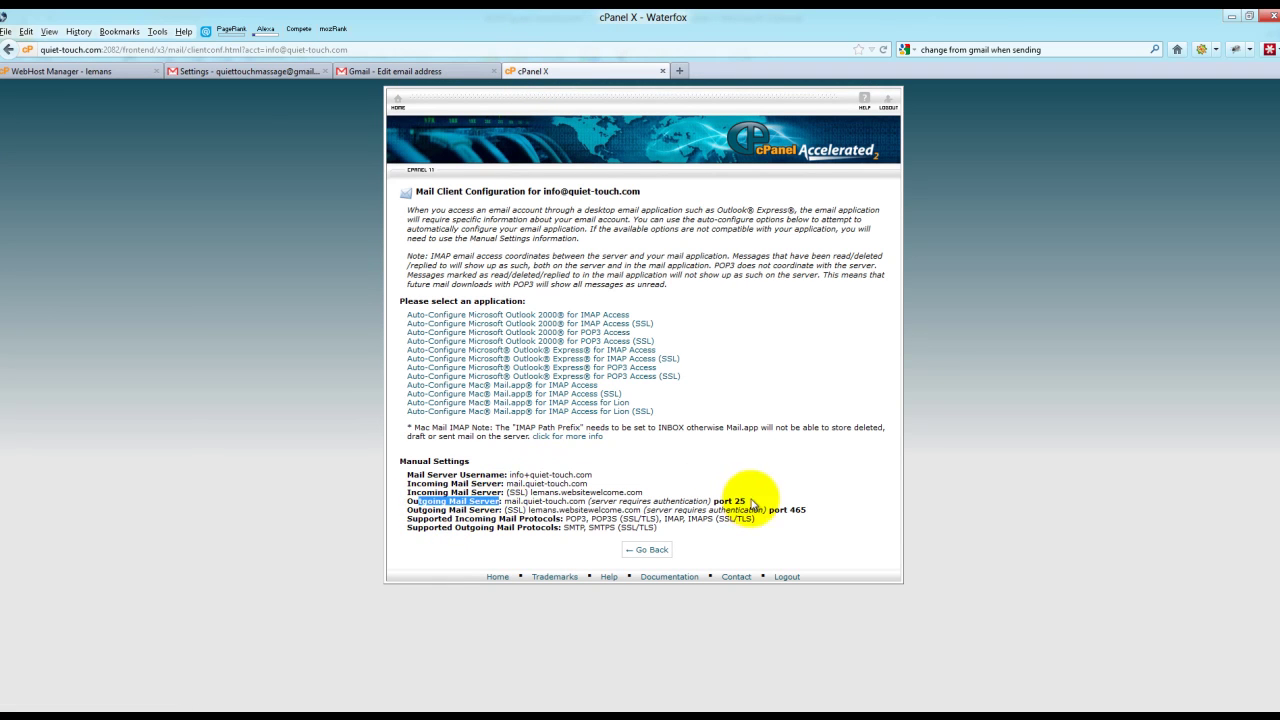
{"action": "left_click_drag", "start_coordinate": [749, 503], "coordinate": [716, 499]}
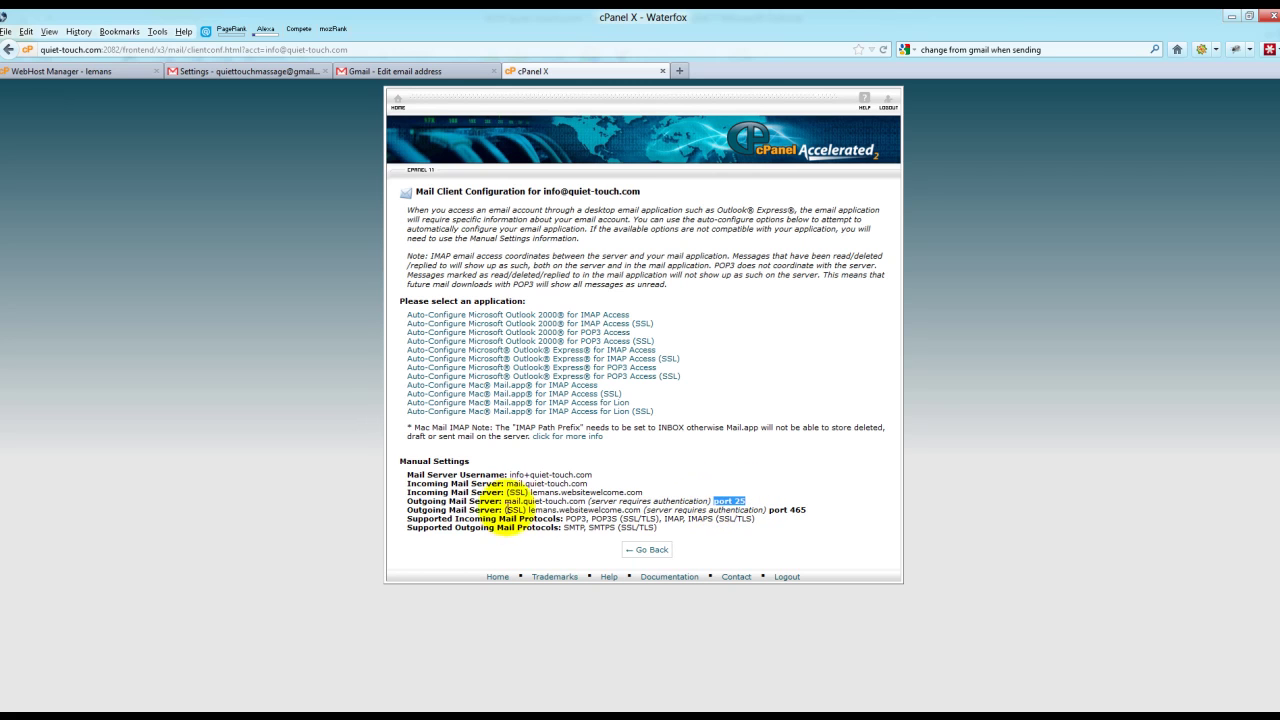
{"action": "left_click", "coordinate": [408, 511]}
{"action": "left_click_drag", "start_coordinate": [408, 511], "coordinate": [525, 511]}
{"action": "double_click", "coordinate": [798, 510]}
{"action": "left_click_drag", "start_coordinate": [527, 510], "coordinate": [637, 508]}
{"action": "right_click", "coordinate": [637, 510]}
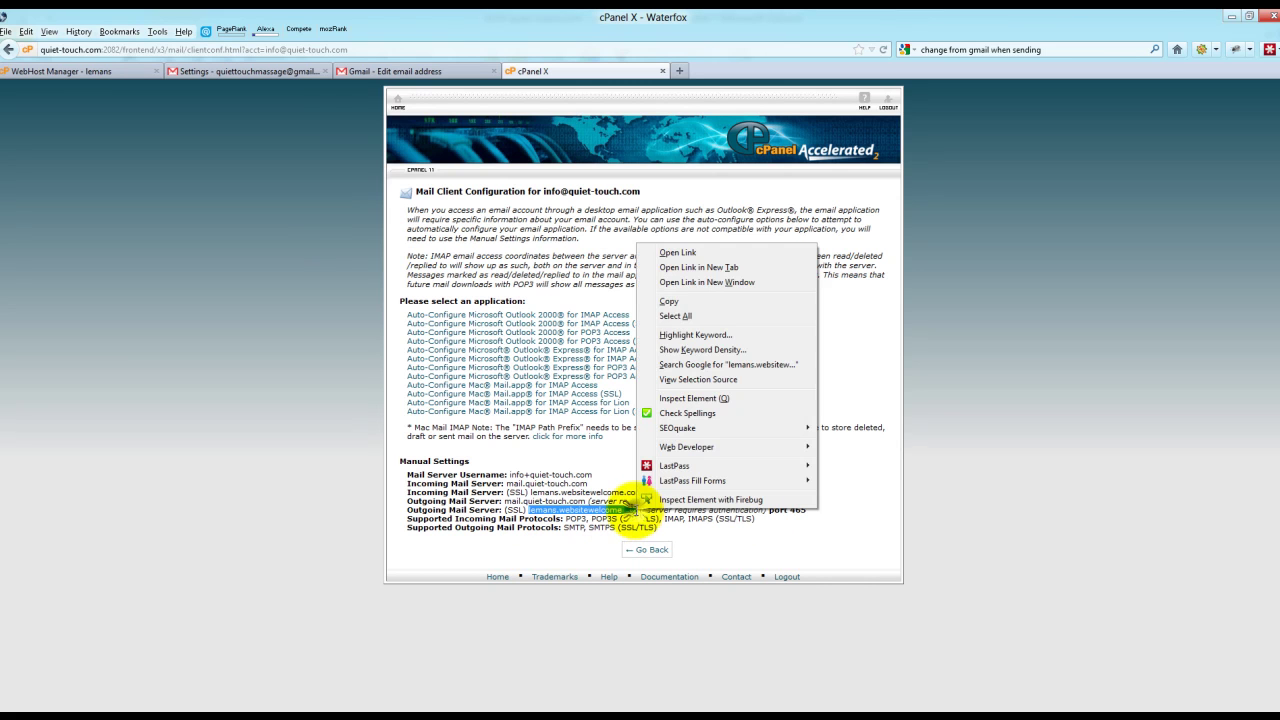
{"action": "left_click", "coordinate": [677, 303]}
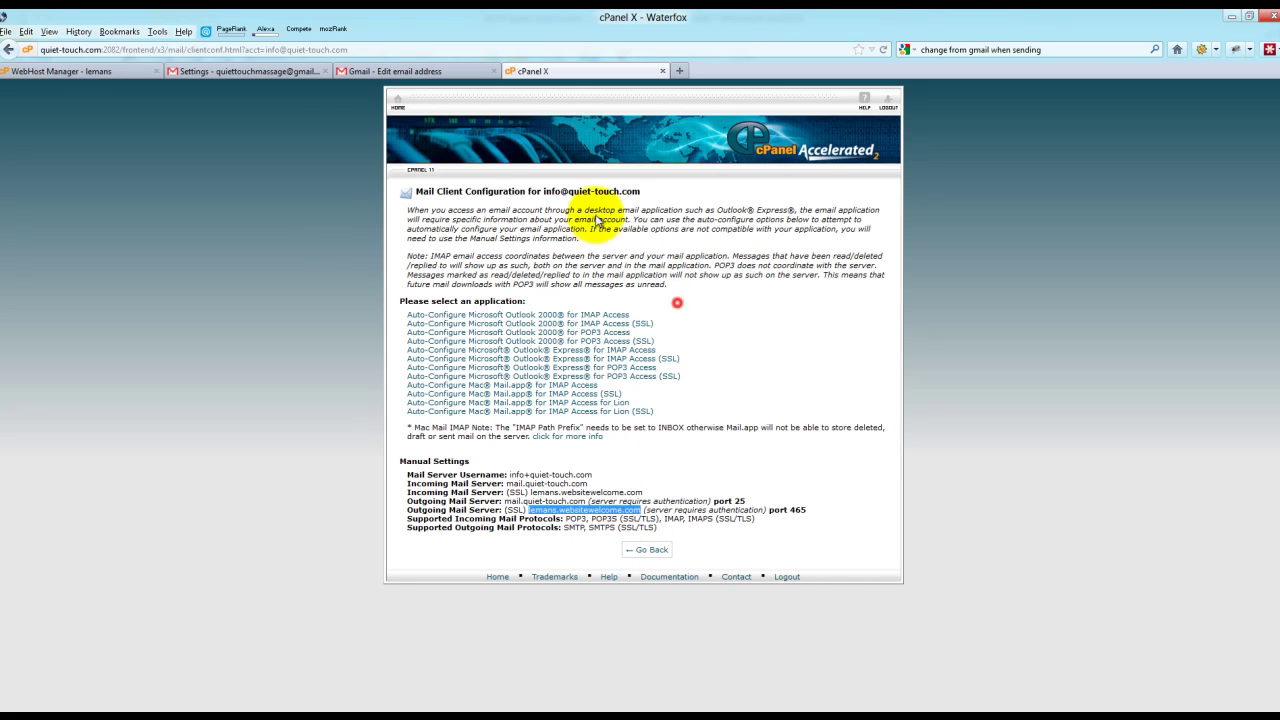
Set Gmail's SMTP server to lemans.websitewelcome.com on port 465 with SSL
{"action": "left_click", "coordinate": [395, 70]}
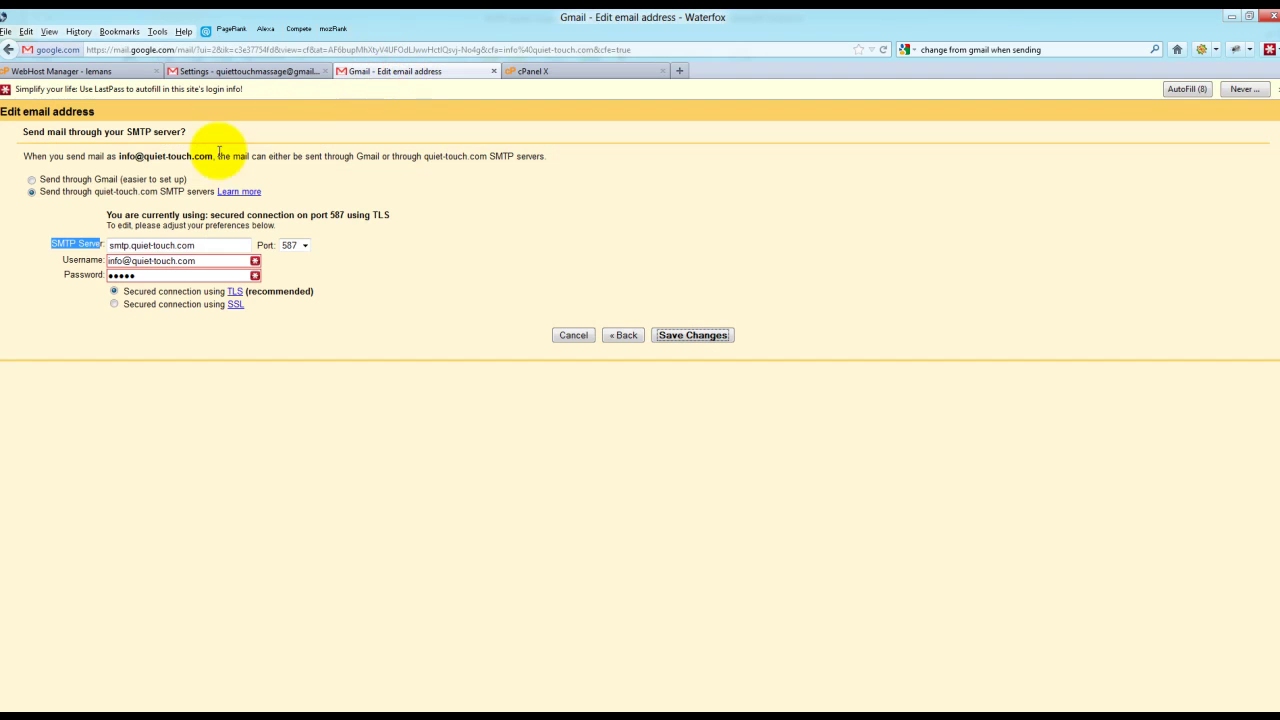
{"action": "triple_click", "coordinate": [208, 245]}
{"action": "key", "text": "ctrl+v"}
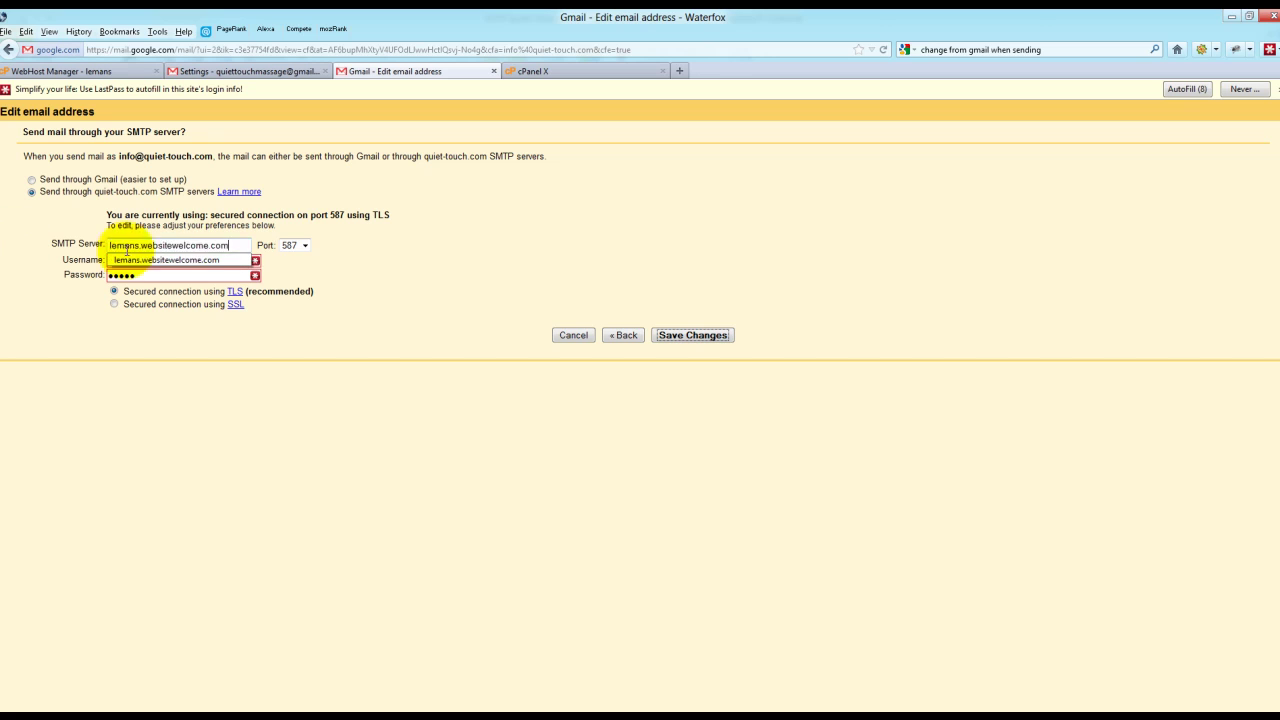
{"action": "left_click", "coordinate": [304, 245]}
{"action": "left_click", "coordinate": [298, 268]}
{"action": "left_click_drag", "start_coordinate": [166, 292], "coordinate": [392, 287]}
{"action": "left_click", "coordinate": [392, 287]}
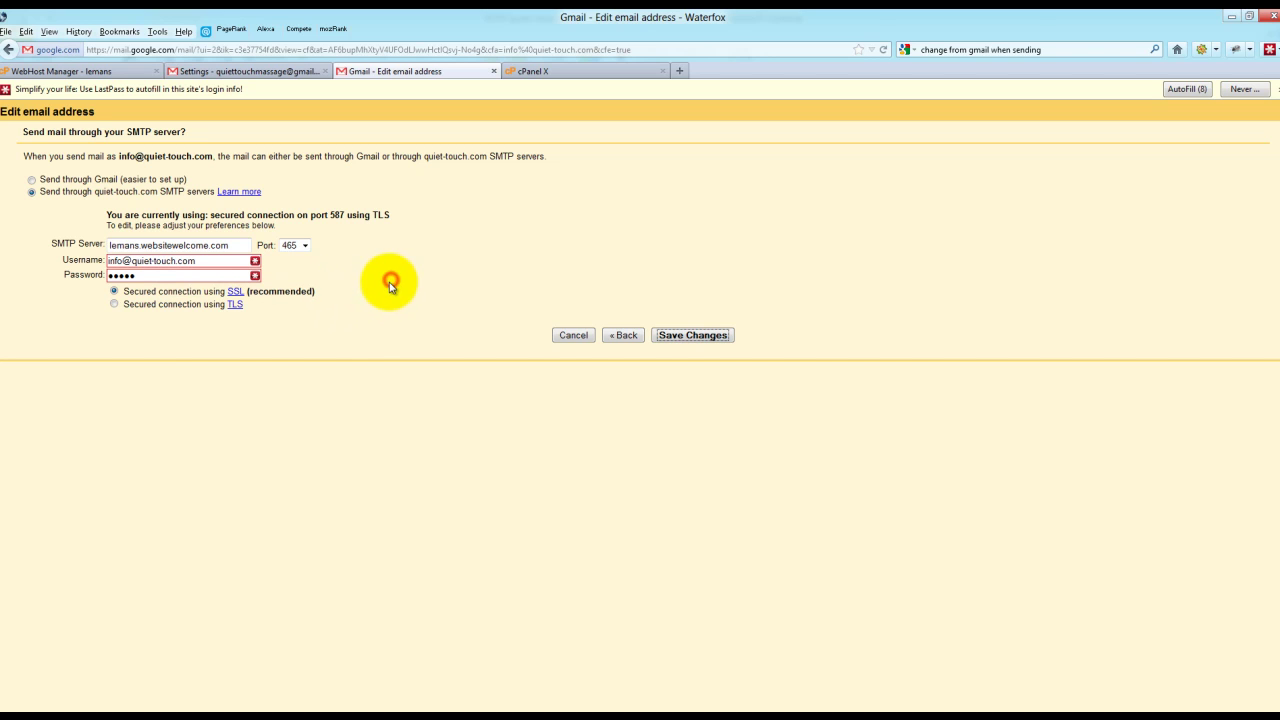
Save the SMTP settings and open 'a new test email' to check its sender and recipient details
{"action": "left_click", "coordinate": [688, 340]}
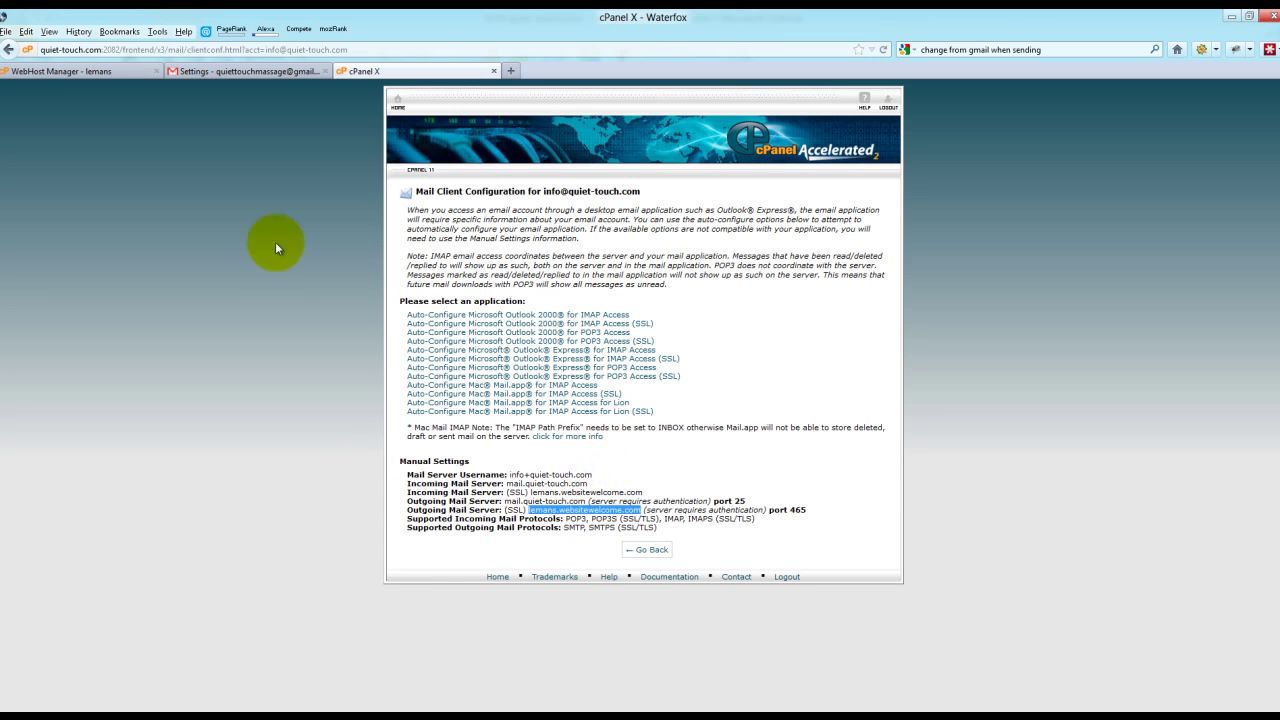
{"action": "left_click", "coordinate": [14, 140]}
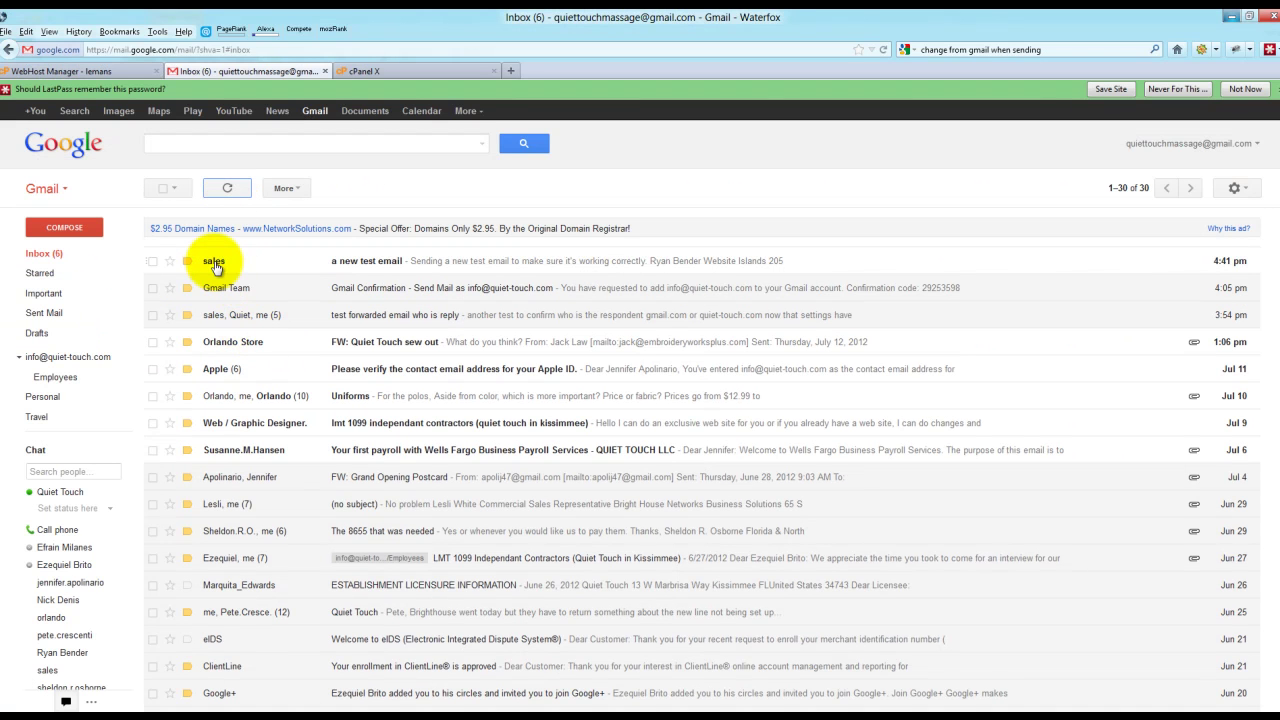
{"action": "left_click", "coordinate": [214, 262]}
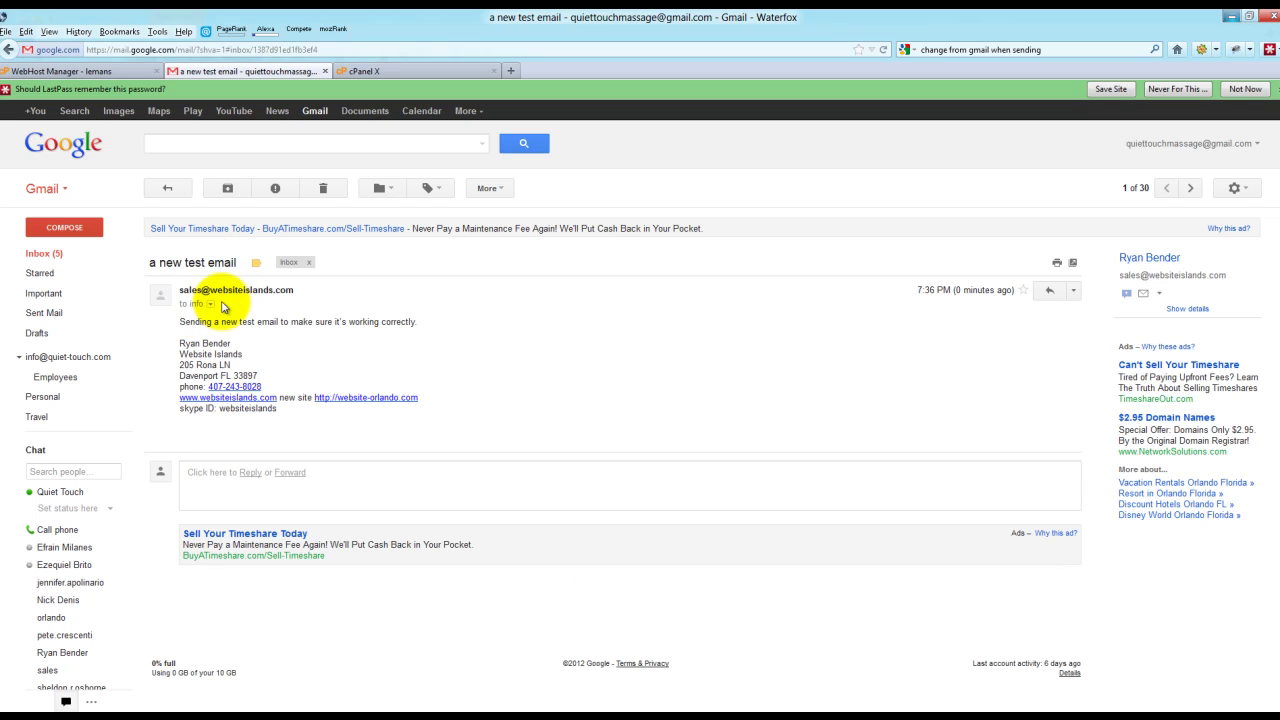
{"action": "left_click", "coordinate": [210, 304]}
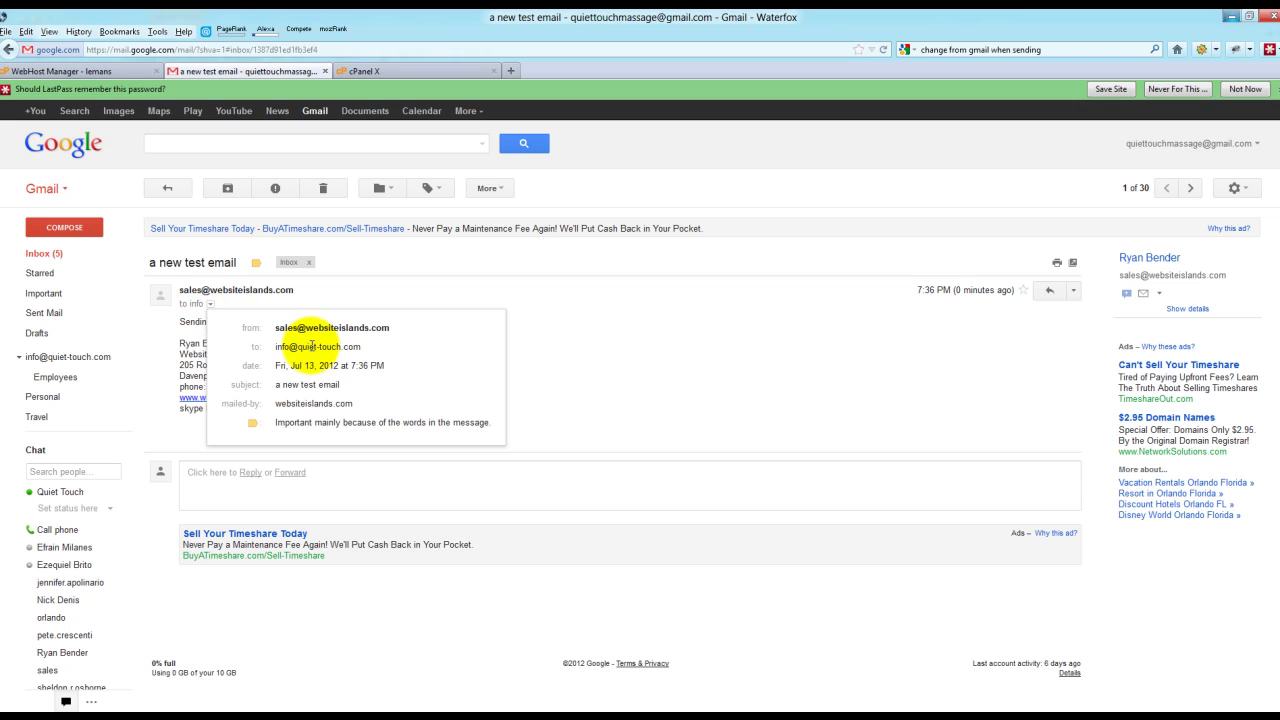
Send a final test reply from the domain's info address confirming it comes from the domain address
{"action": "left_click", "coordinate": [250, 473]}
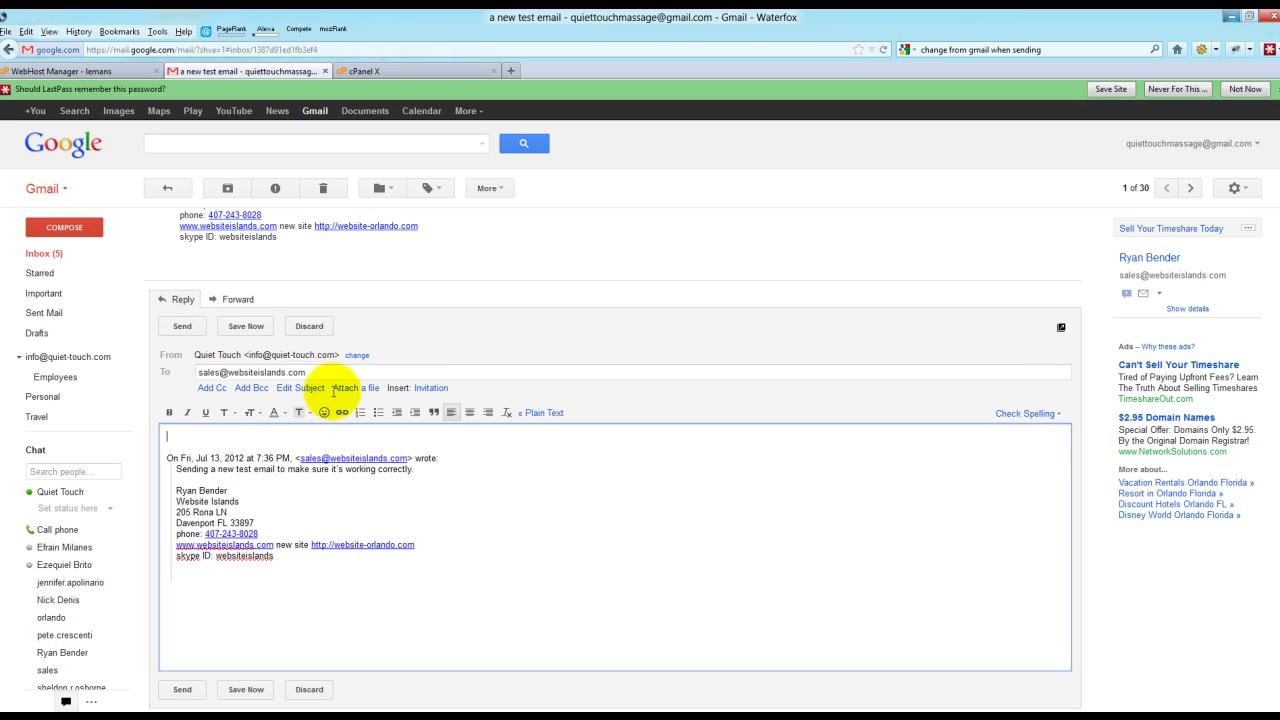
{"action": "left_click_drag", "start_coordinate": [390, 354], "coordinate": [177, 359]}
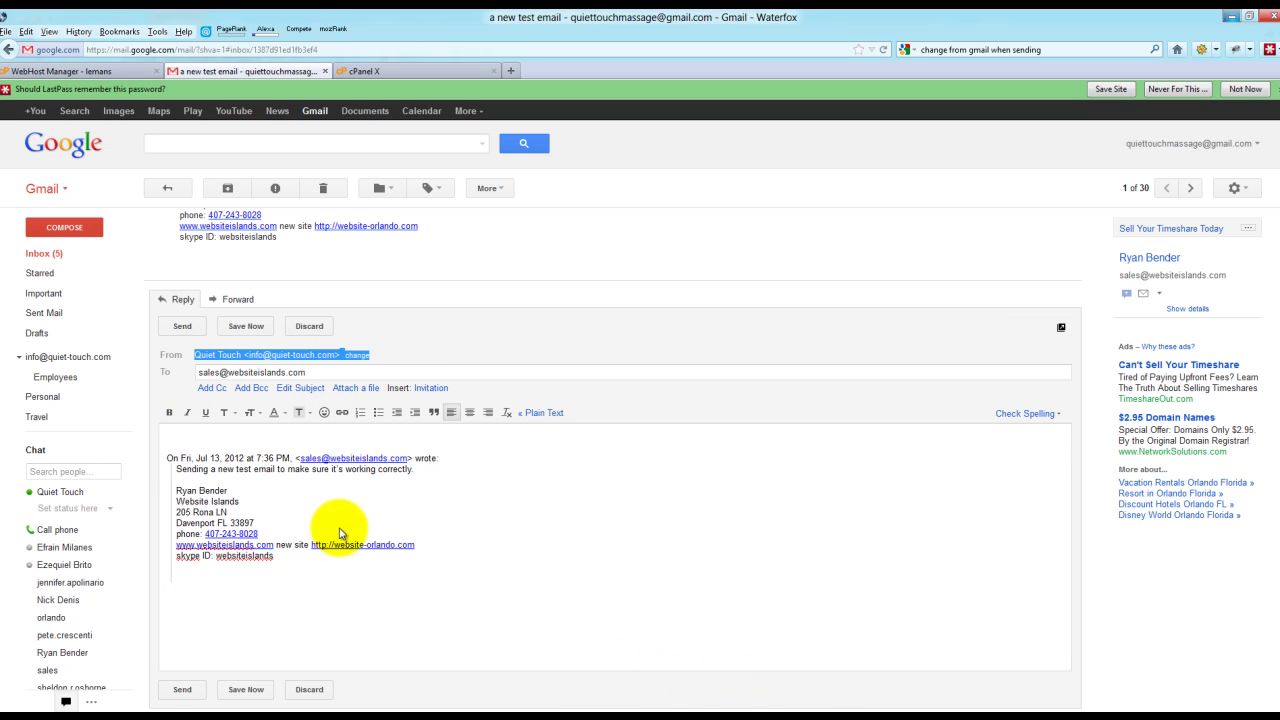
{"action": "left_click", "coordinate": [174, 436]}
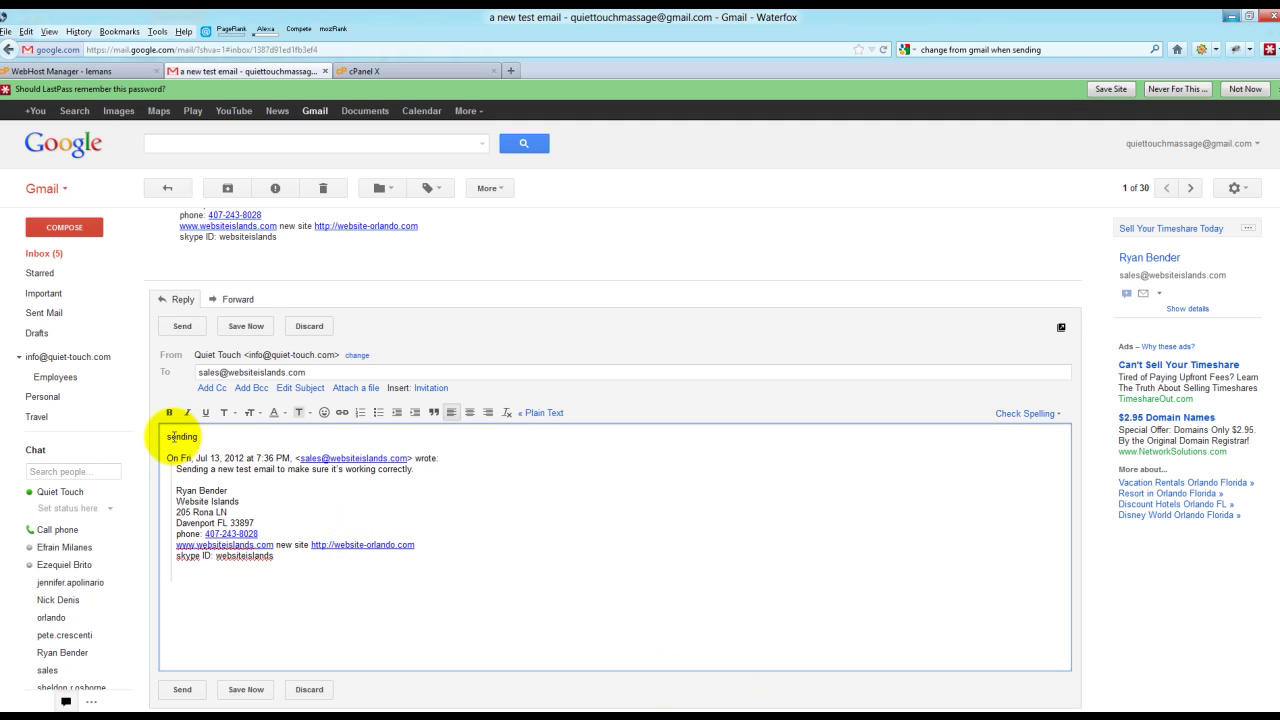
{"action": "type", "text": "sending a final repl"}
{"action": "type", "text": "y to make sure the recipient recives the email from the domain based email and not the gmail.com email. also to make sure \"on behalf of\" is no longer in the header"}
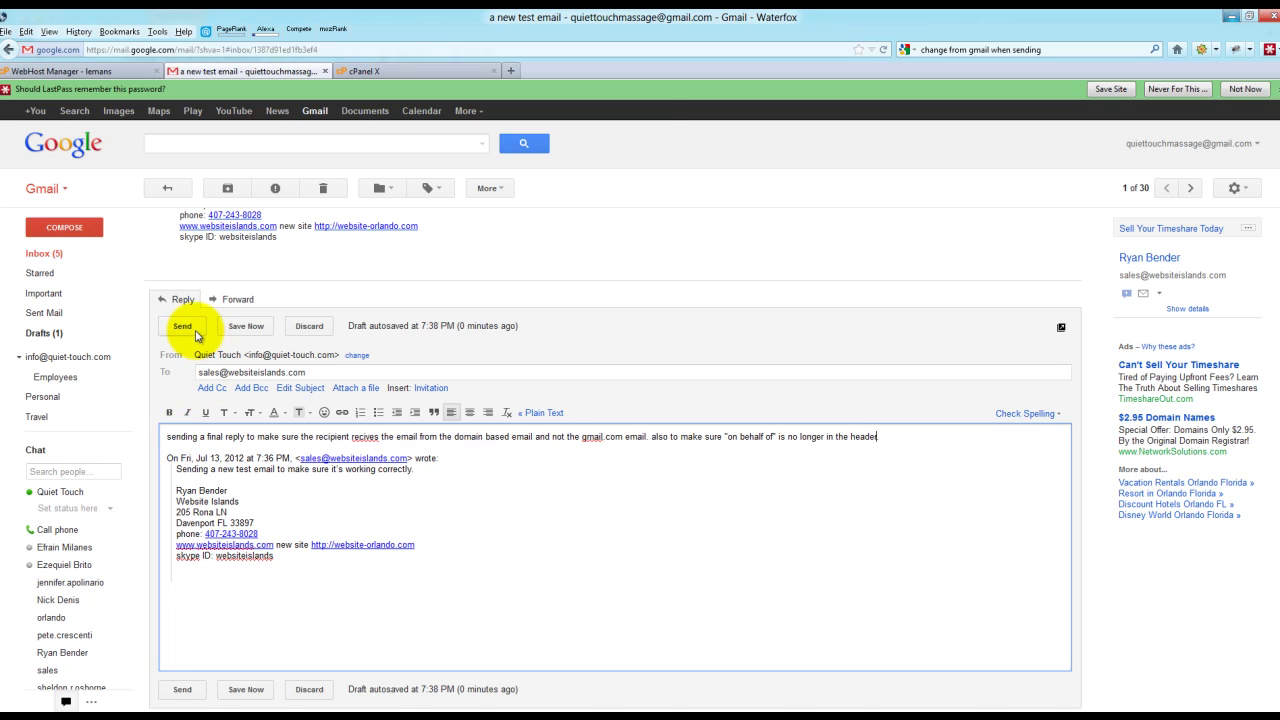
{"action": "left_click", "coordinate": [184, 327]}
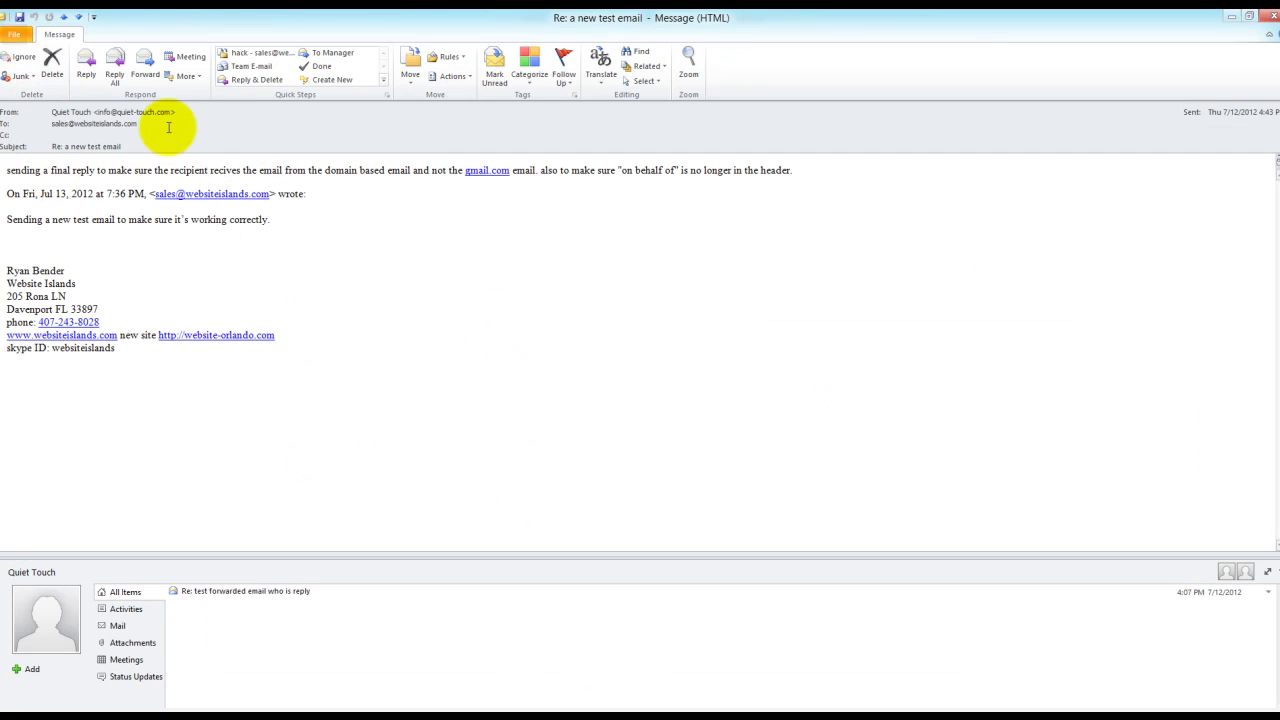
In Outlook, check the received reply's sender, reply with 'Success', then start a new Gmail message
{"action": "left_click_drag", "start_coordinate": [180, 112], "coordinate": [40, 114]}
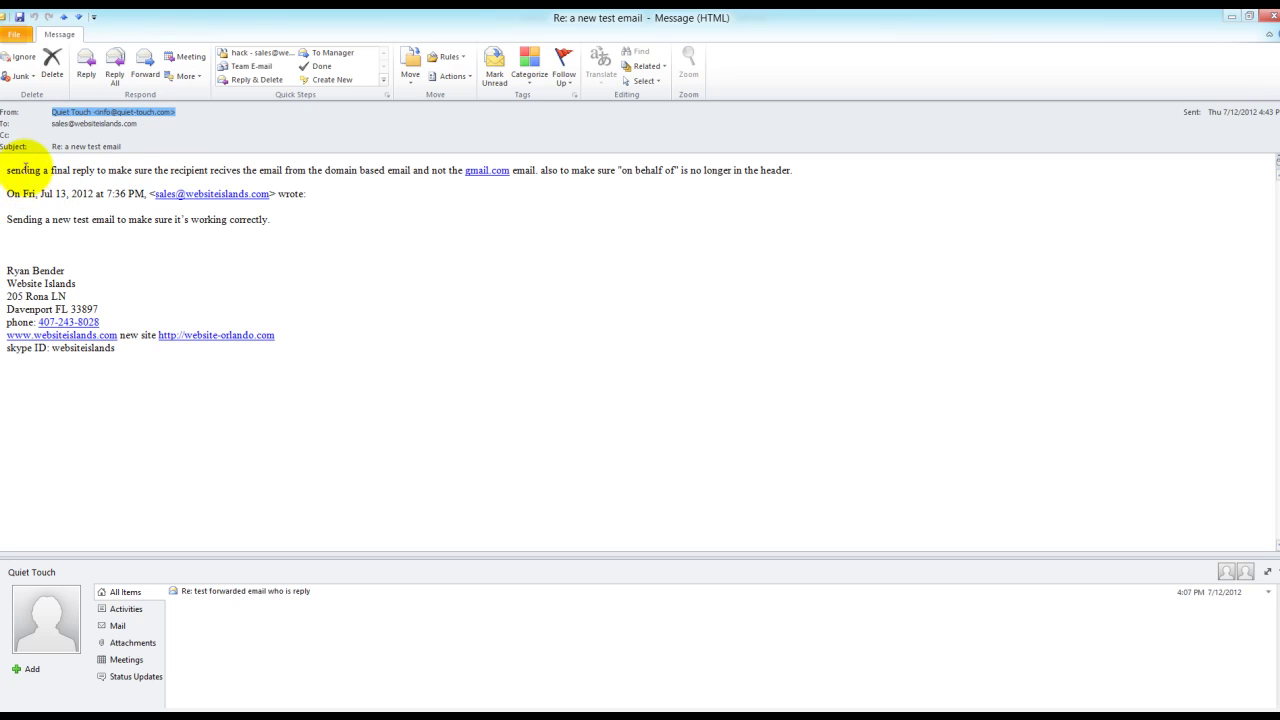
{"action": "left_click", "coordinate": [87, 65]}
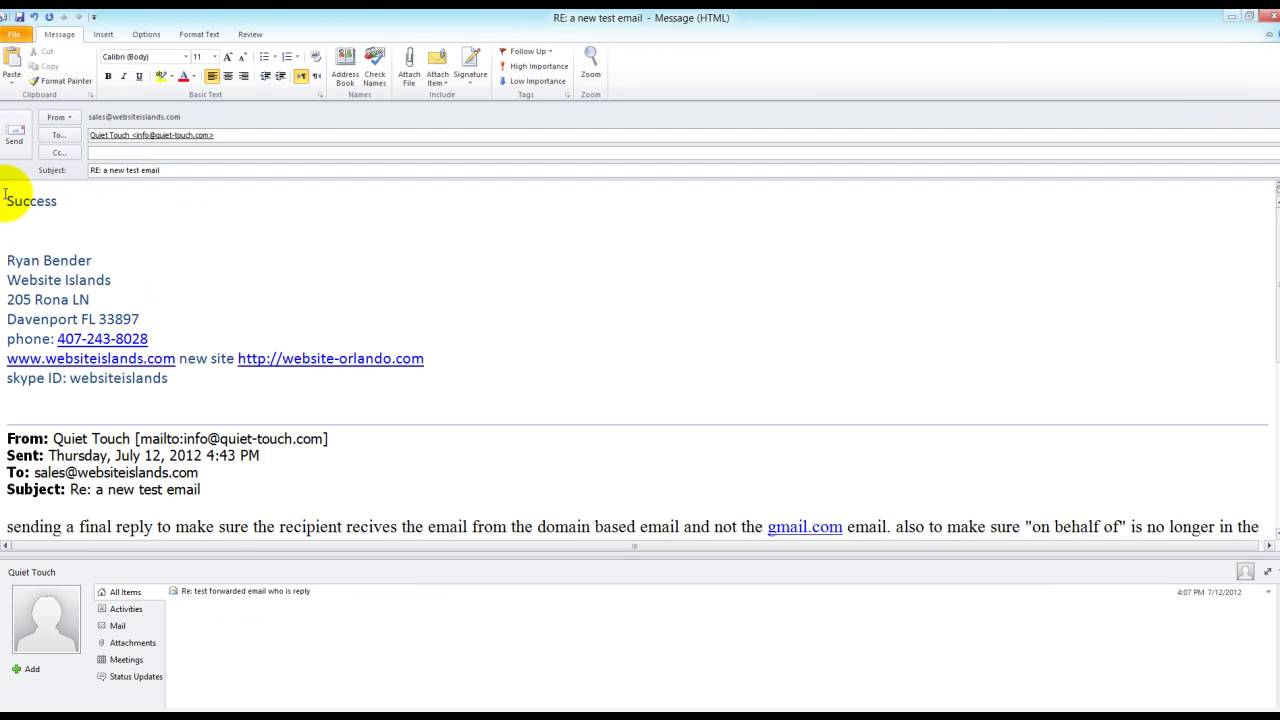
{"action": "type", "text": "Success"}
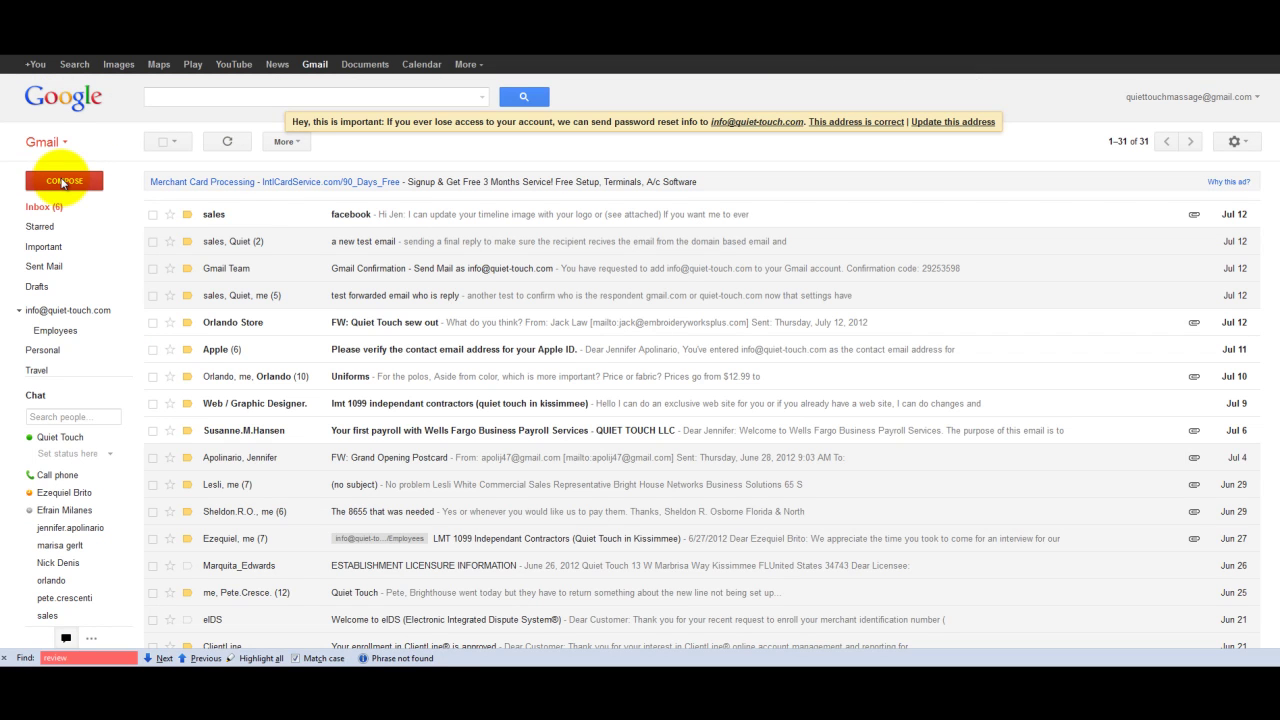
{"action": "left_click", "coordinate": [62, 181]}
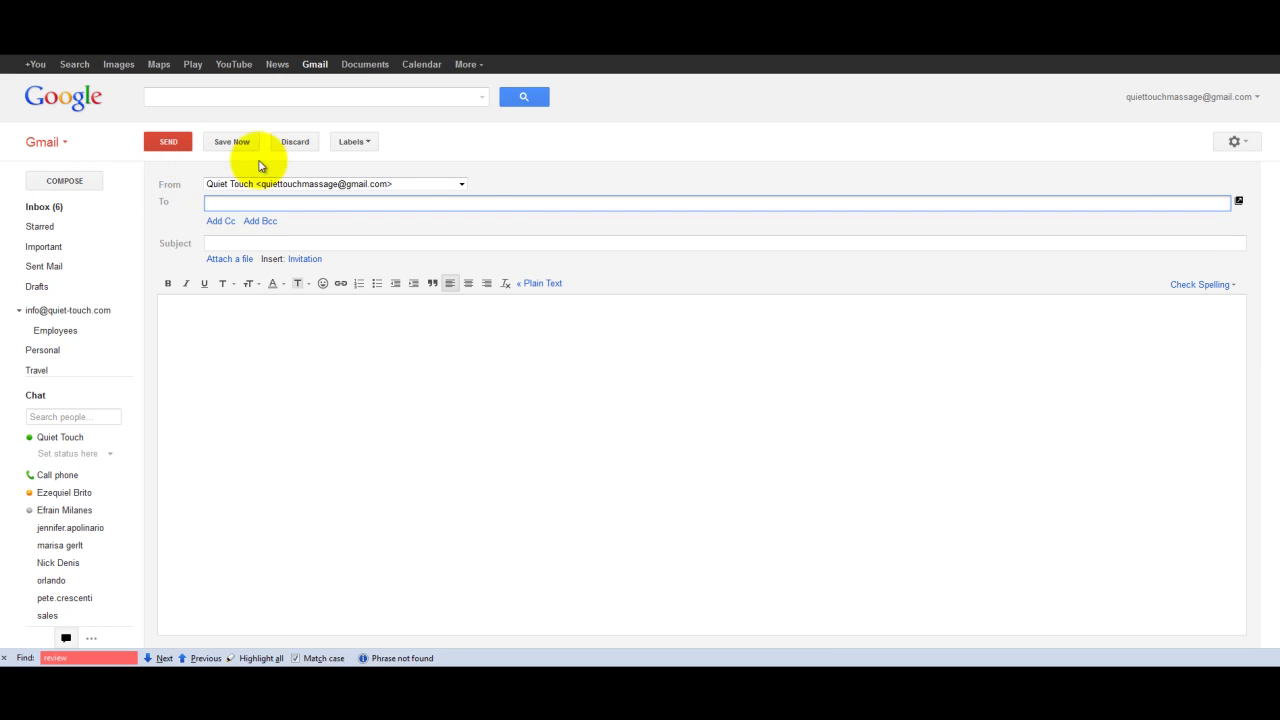
Switch the new Gmail message's sender to the Quiet Touch info address on the domain
{"action": "left_click", "coordinate": [462, 184]}
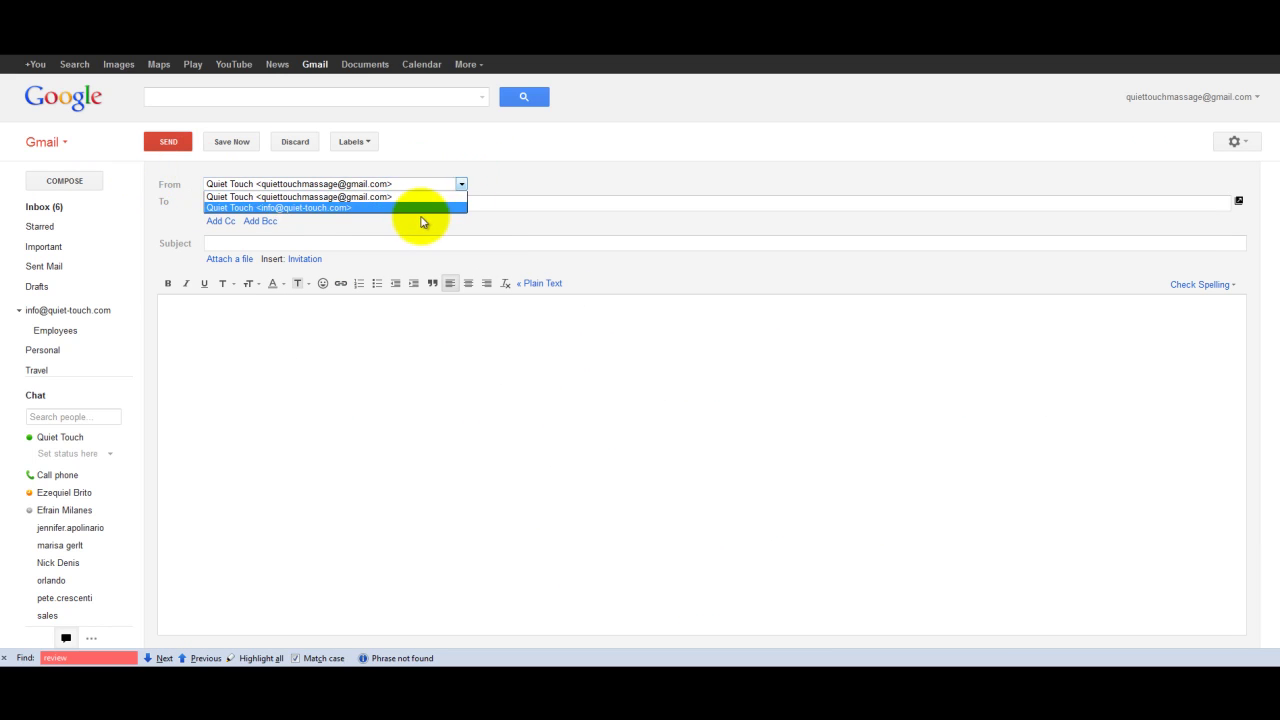
{"action": "left_click", "coordinate": [417, 207]}
{"action": "left_click", "coordinate": [368, 398]}
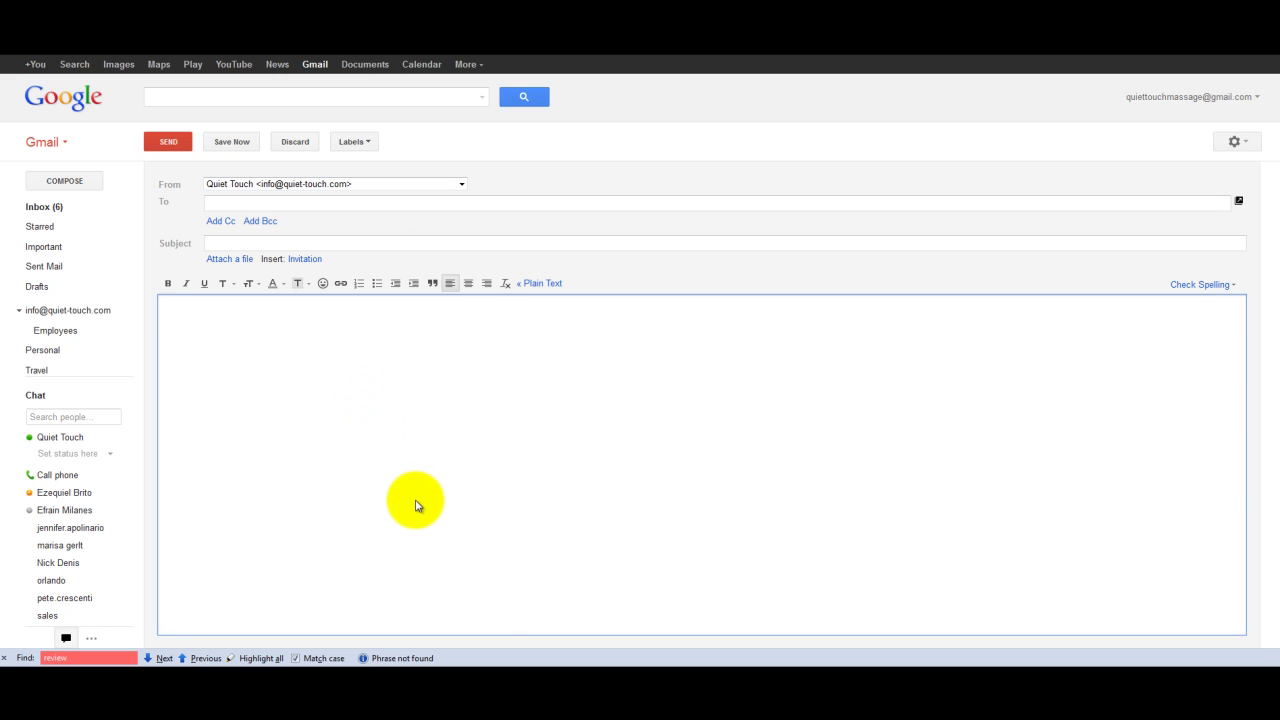